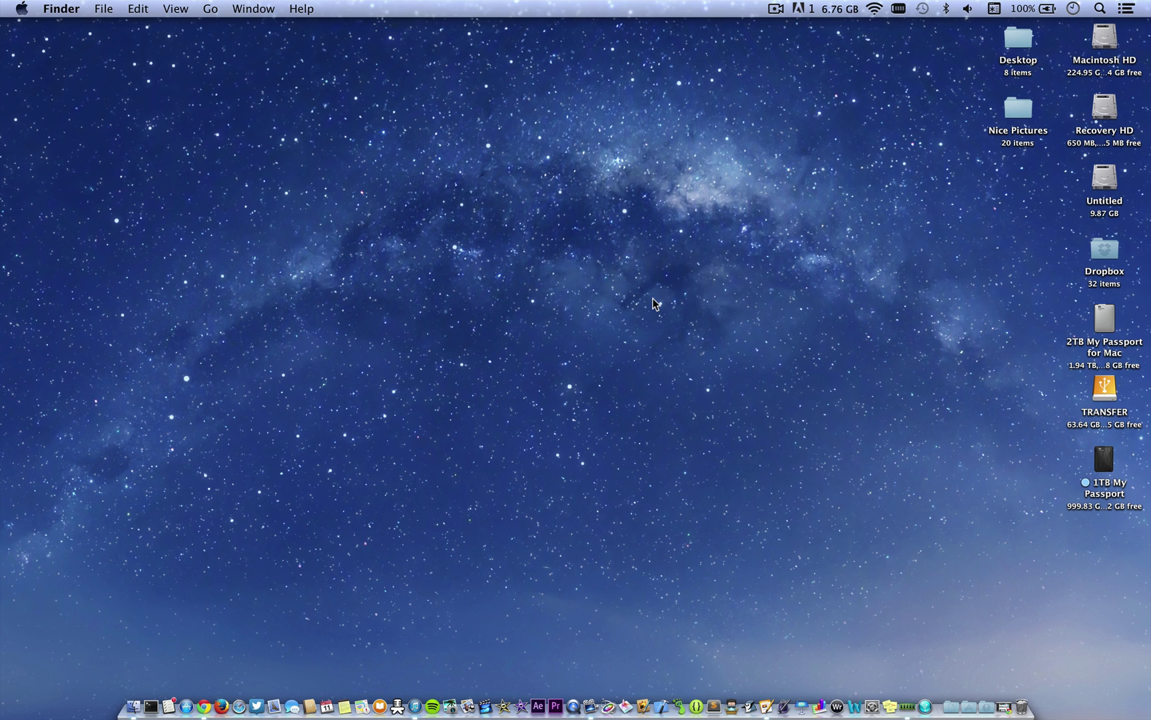
# Bring back the DiskAid Videos Chrome window and download DiskAid 6.5.2 for Mac OS X.
pyautogui.click(1001, 703)
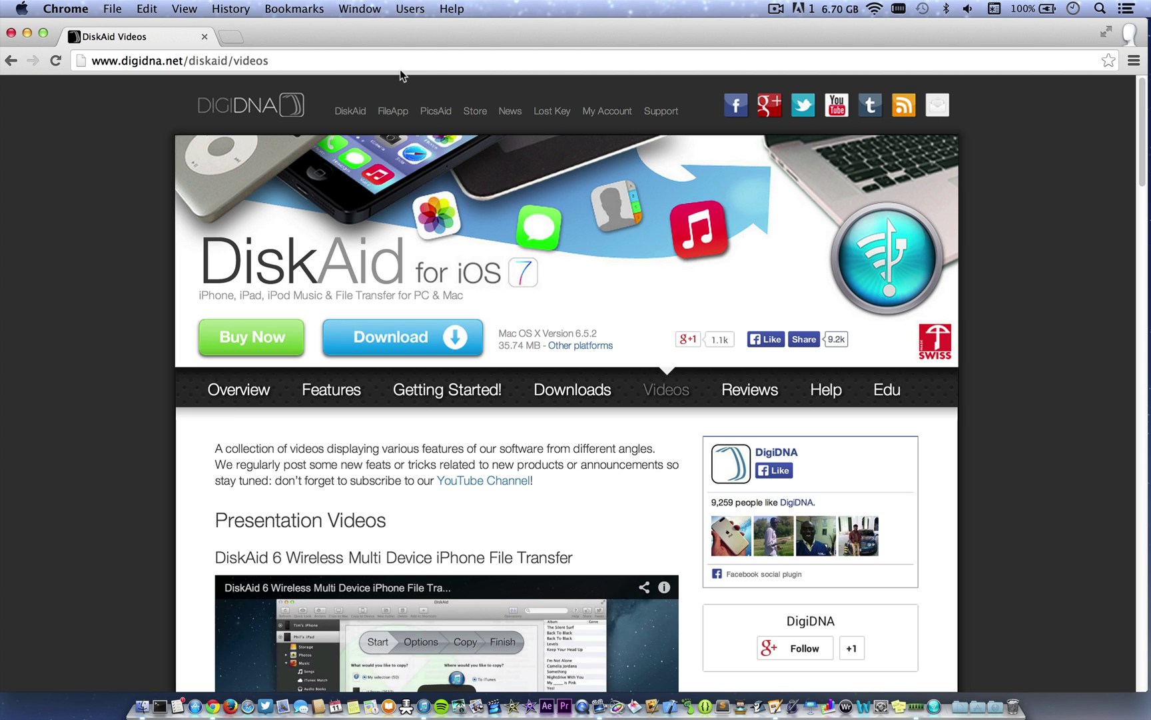
pyautogui.click(412, 327)
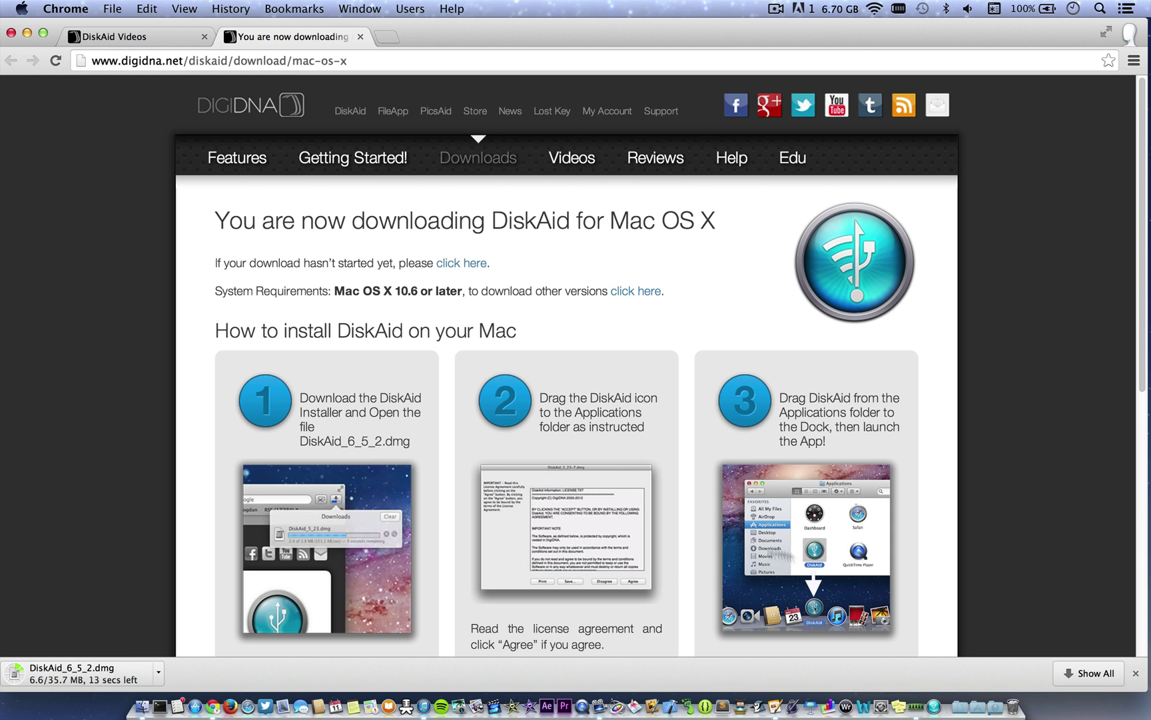
# Open DiskAid_6_5_2.dmg from Downloads, accept the license, and copy DiskAid into Applications.
pyautogui.click(995, 707)
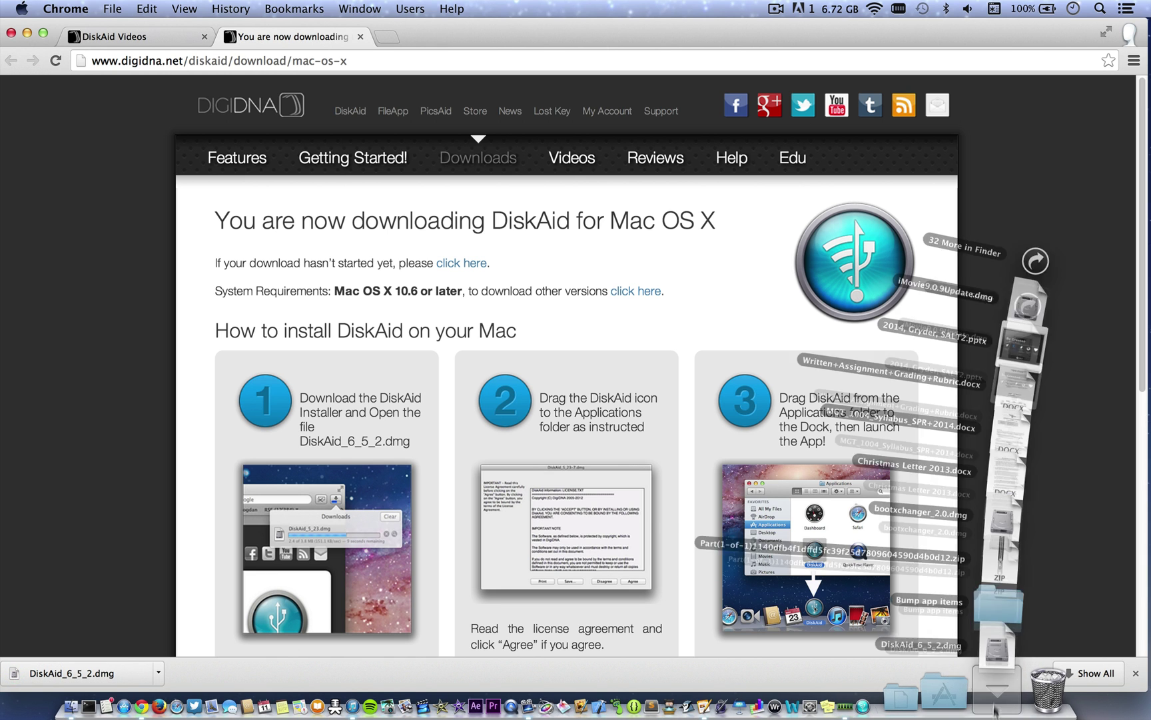
pyautogui.click(1012, 627)
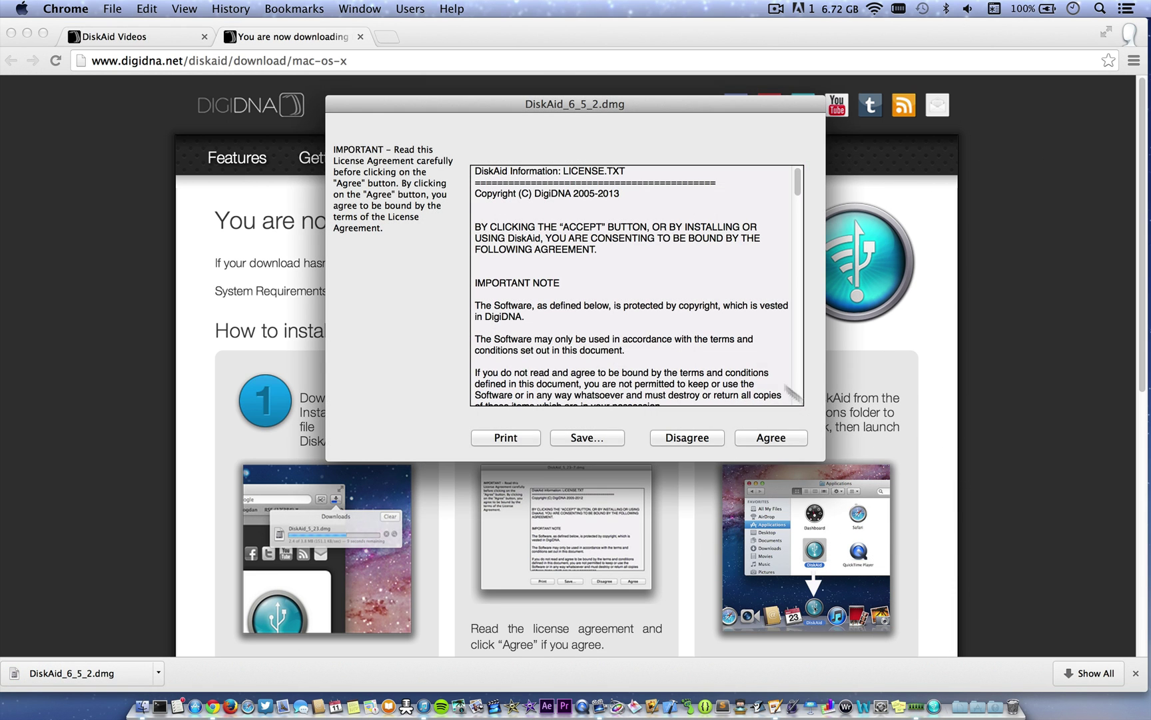
pyautogui.click(773, 438)
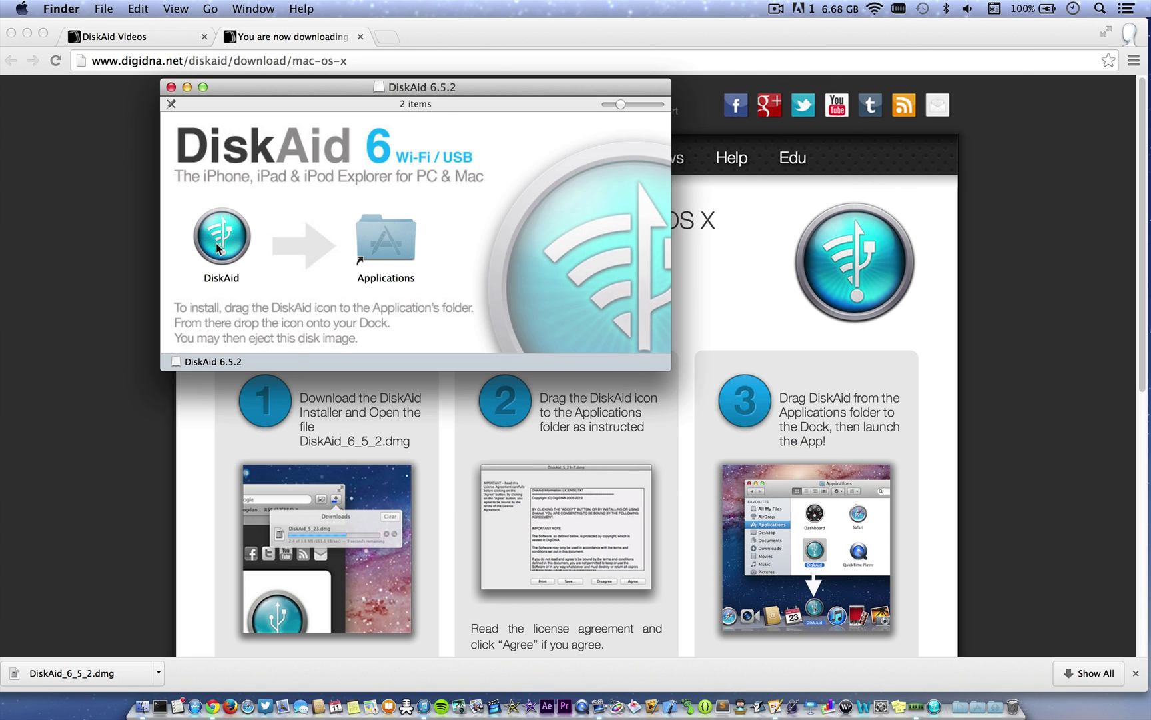
pyautogui.moveTo(218, 248); pyautogui.dragTo(401, 224)
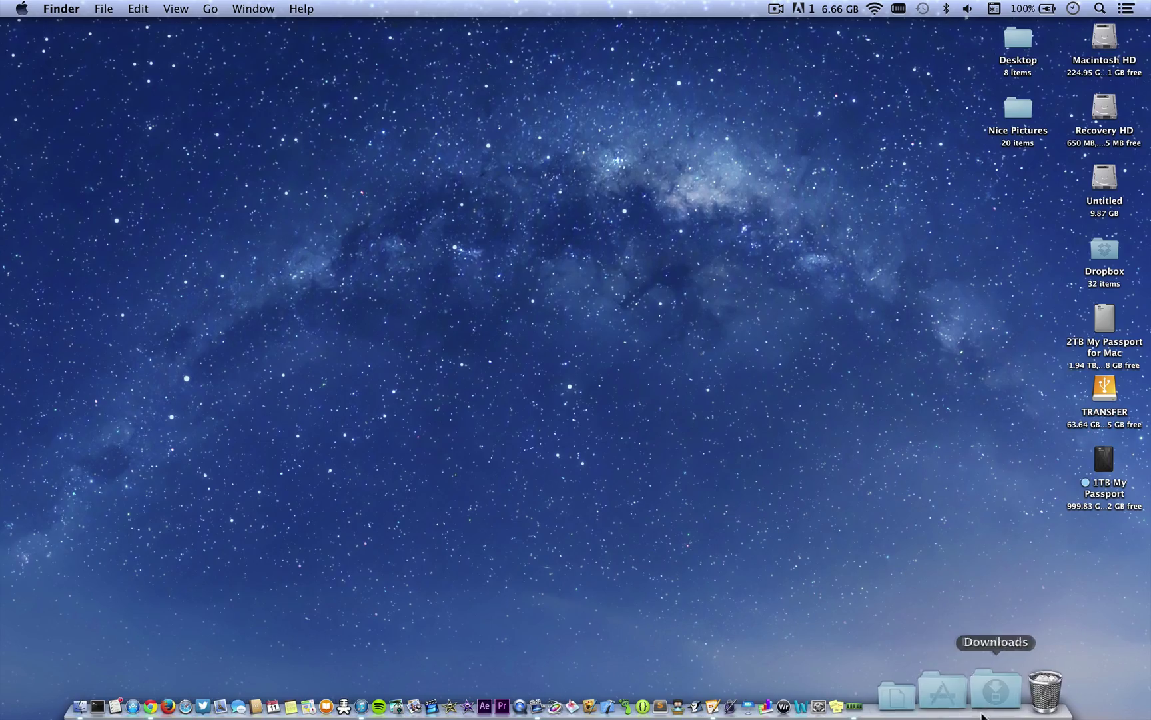
# Launch DiskAid from the Applications stack to show the connected iPhone 5's overview.
pyautogui.click(969, 706)
pyautogui.scroll(-2, 855, 475)
pyautogui.scroll(-5, 854, 475)
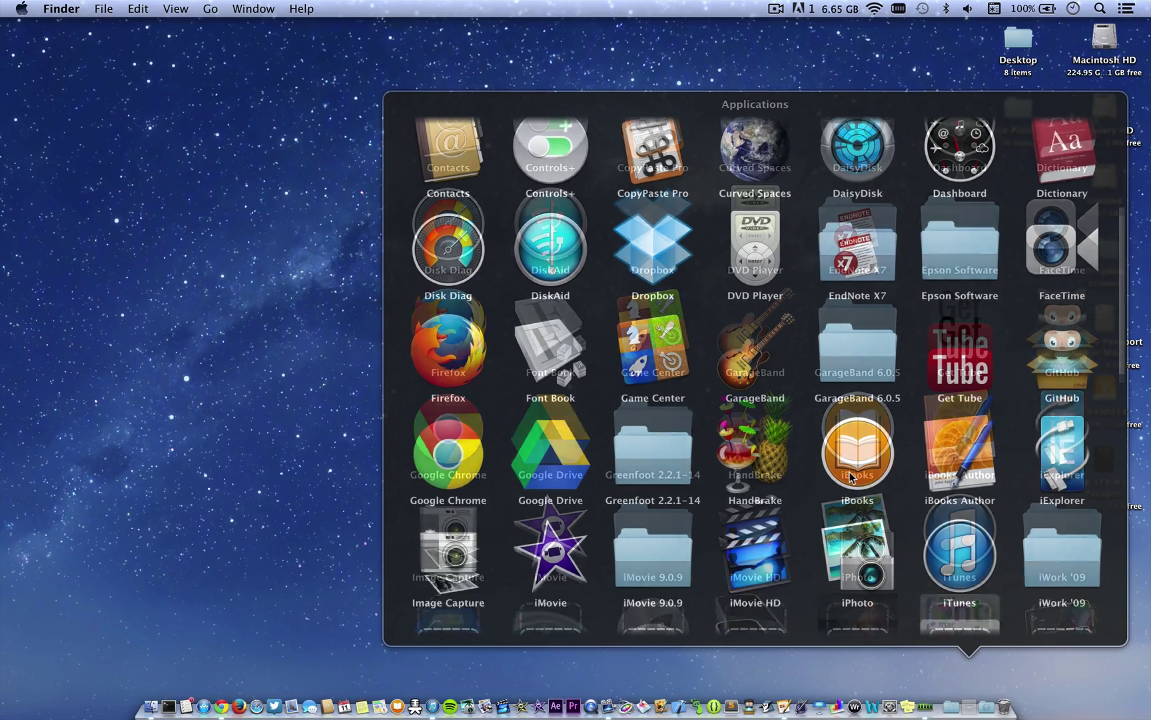
pyautogui.click(551, 230)
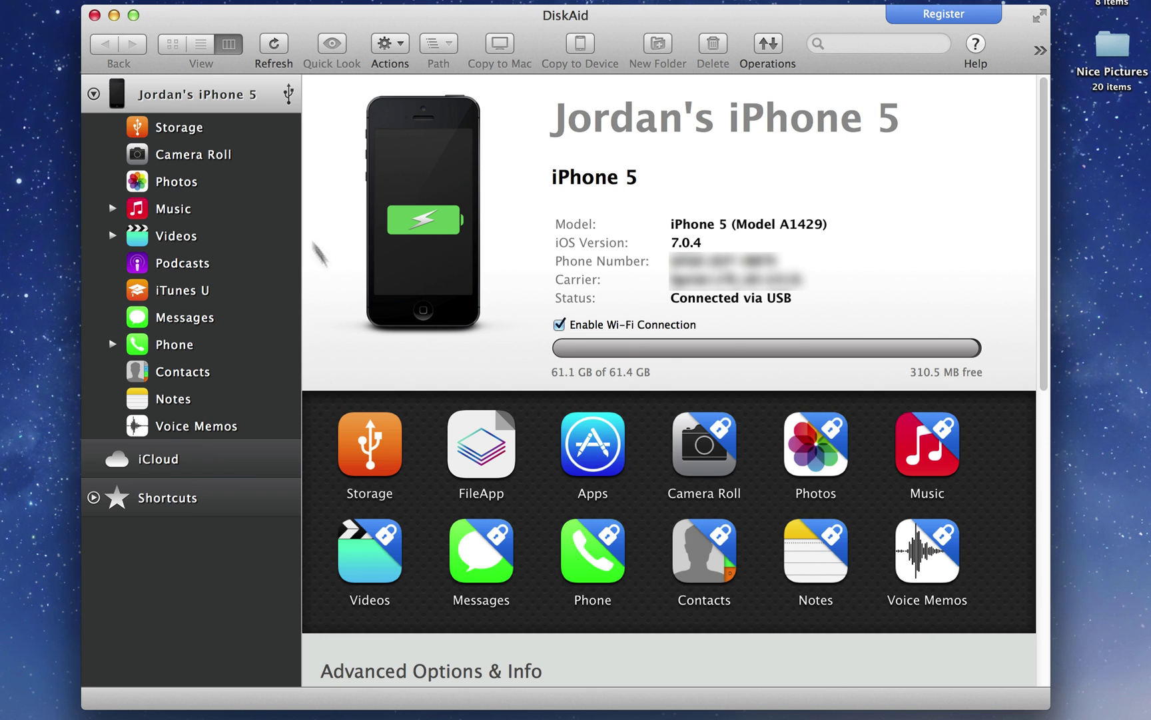
# Open the iPhone's Apps list and select the Minecraft PE app.
pyautogui.click(590, 447)
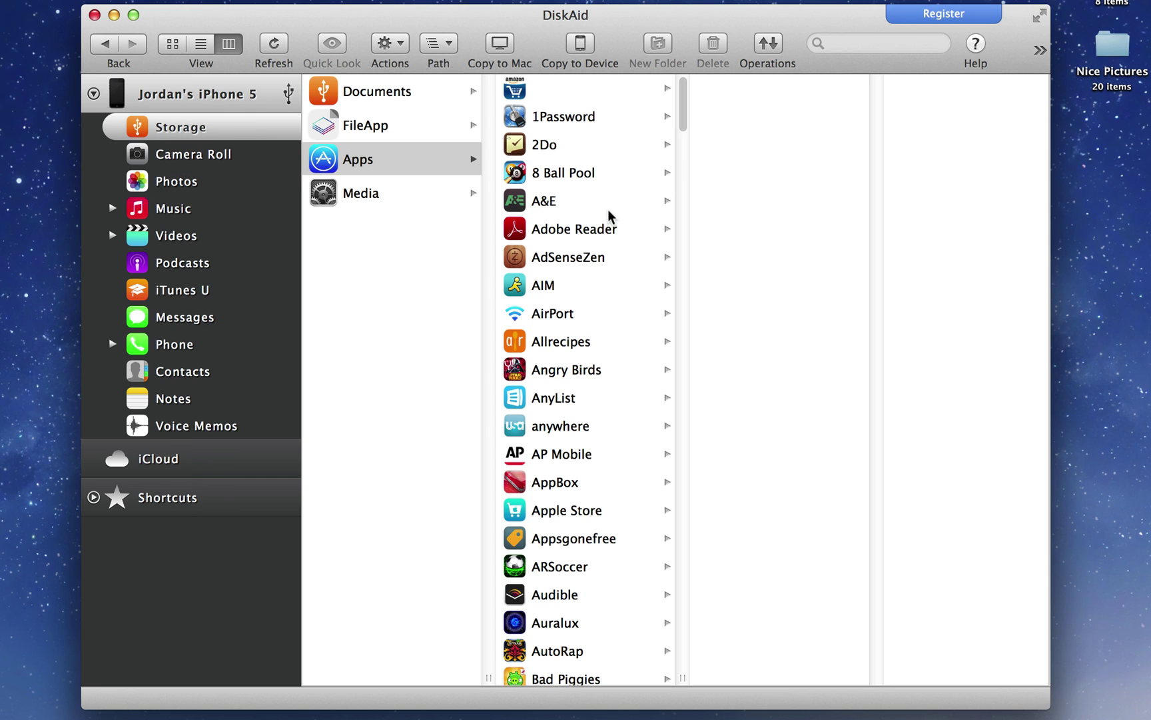
pyautogui.scroll(-5, 606, 201)
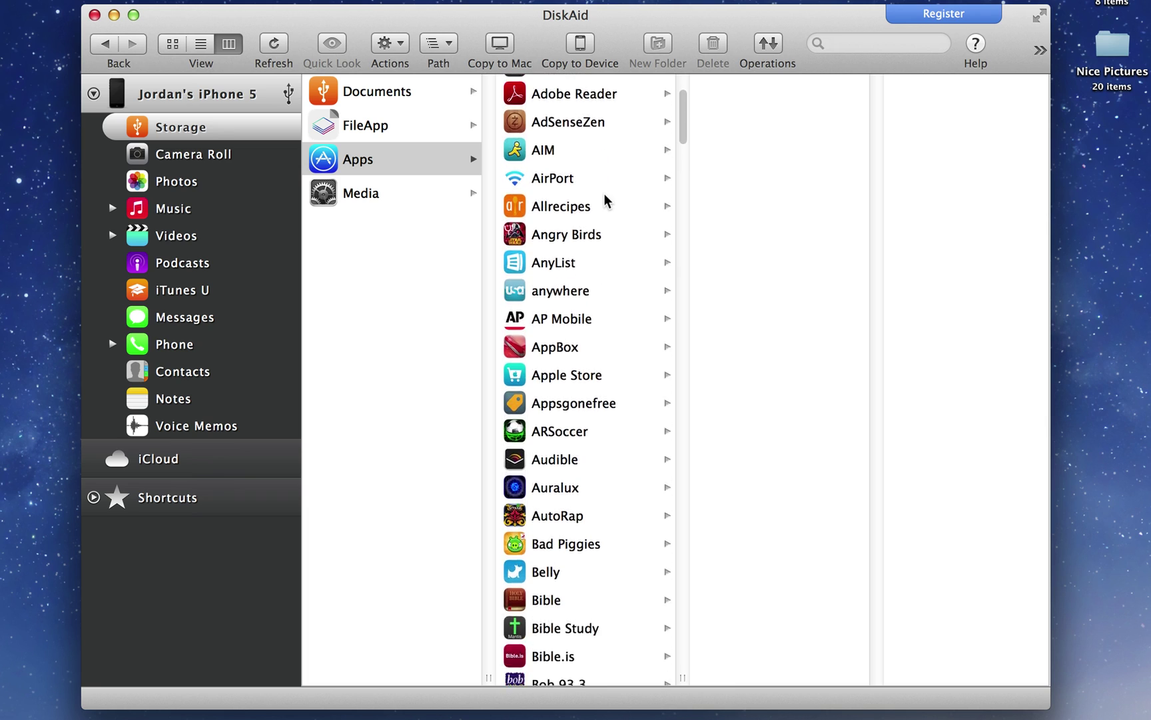
pyautogui.scroll(-20, 606, 201)
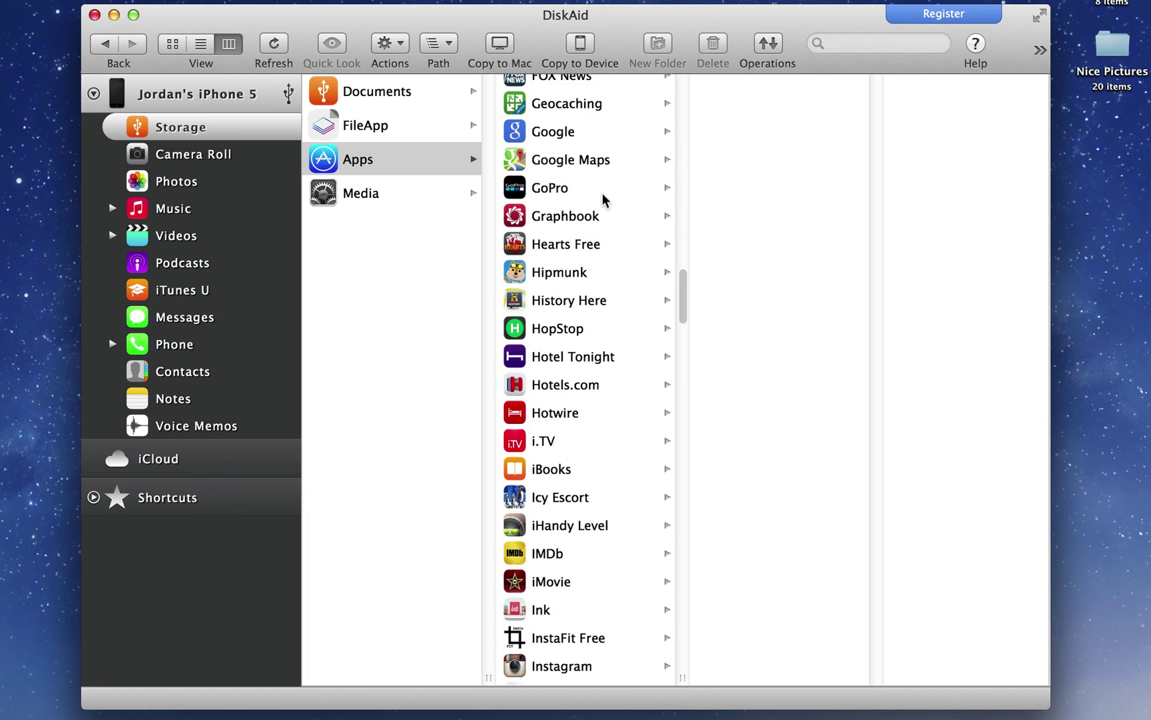
pyautogui.scroll(-20, 605, 199)
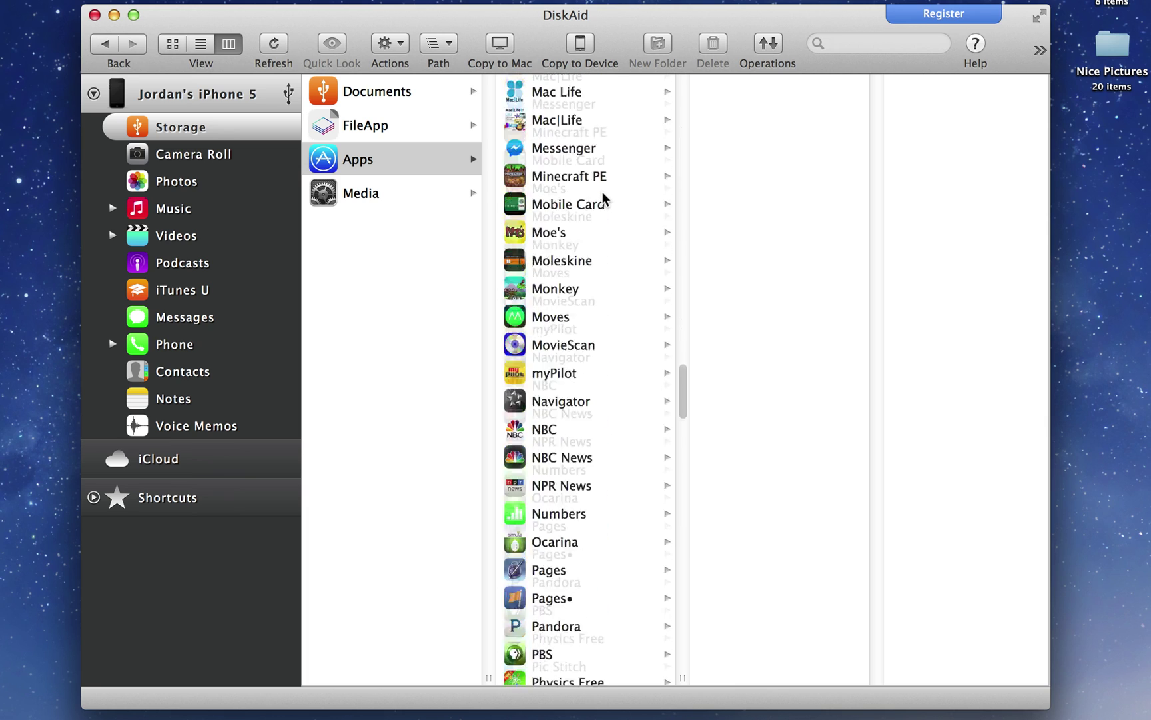
pyautogui.scroll(12, 605, 199)
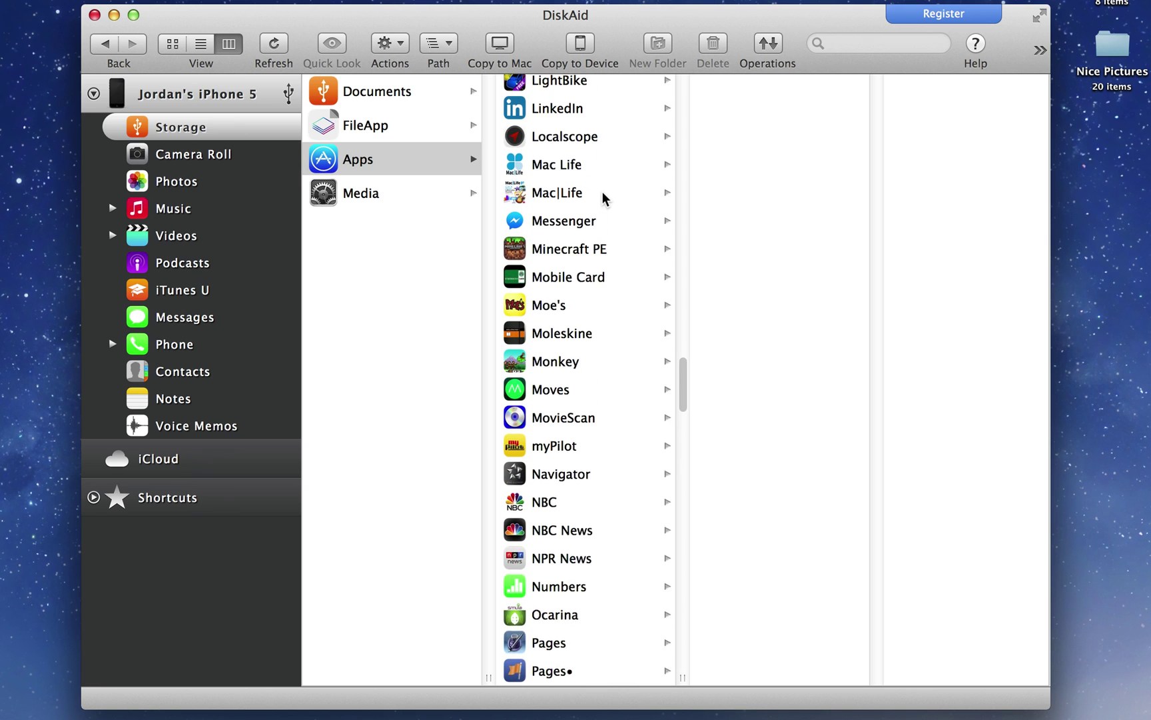
pyautogui.click(581, 283)
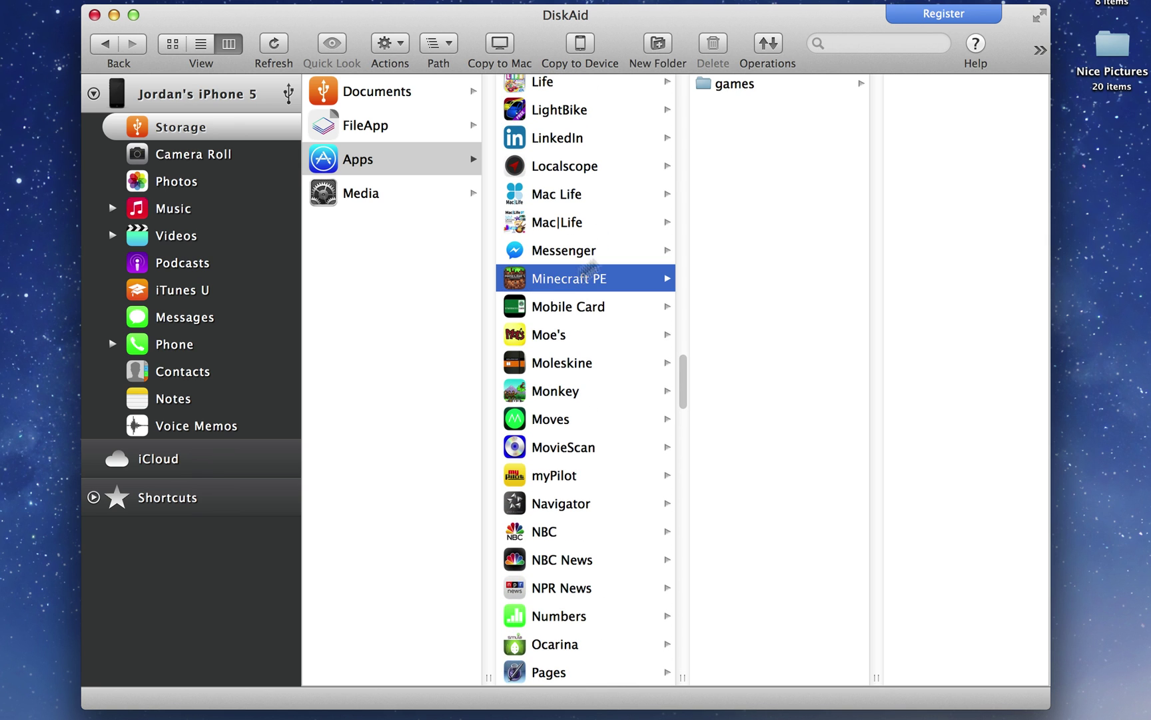
# Drill into games > com.mojang > minecraftWorlds > hello_World.
pyautogui.click(743, 83)
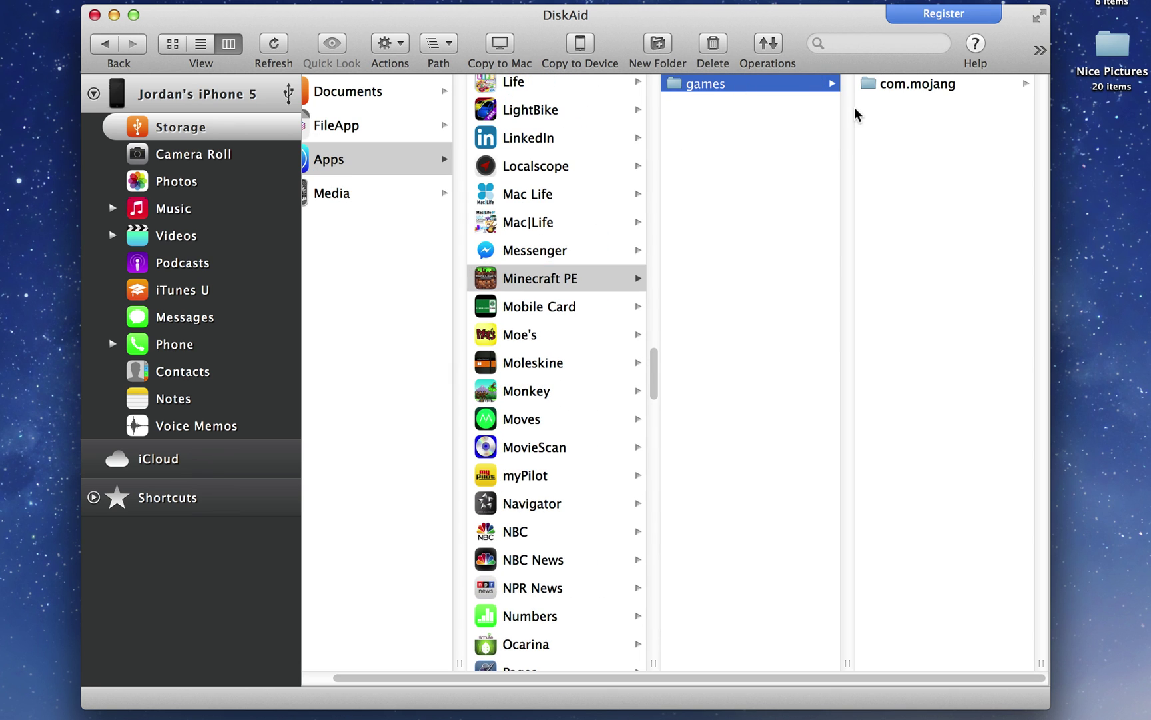
pyautogui.click(892, 87)
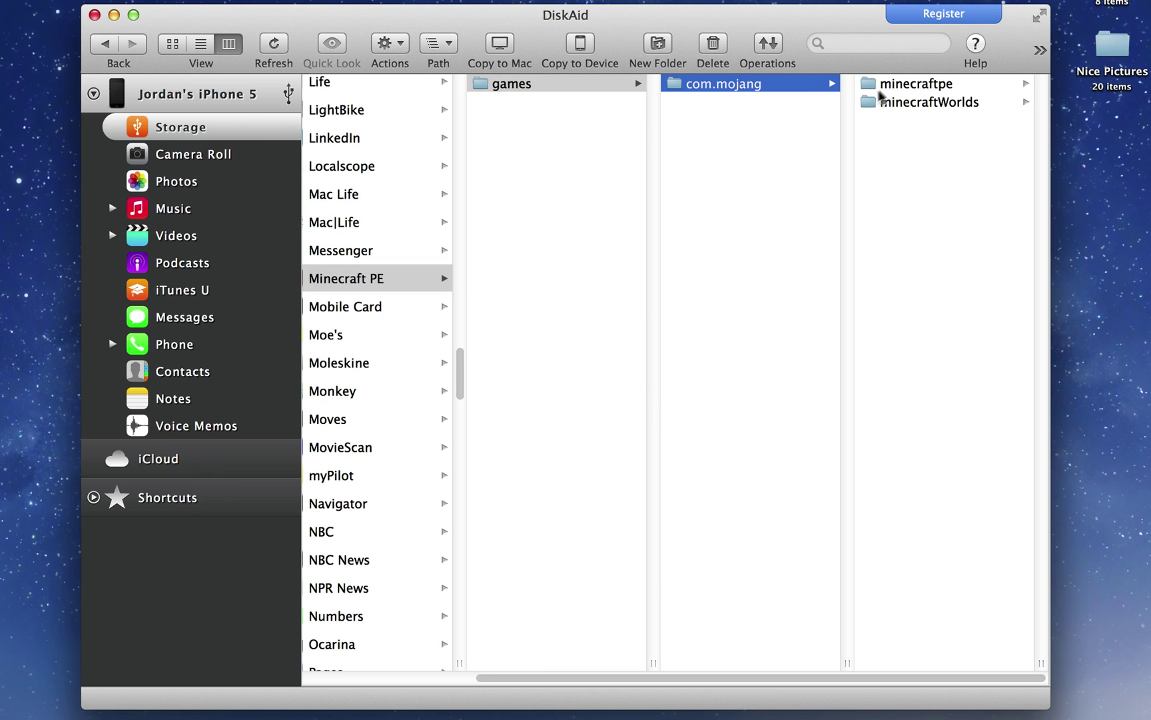
pyautogui.click(925, 105)
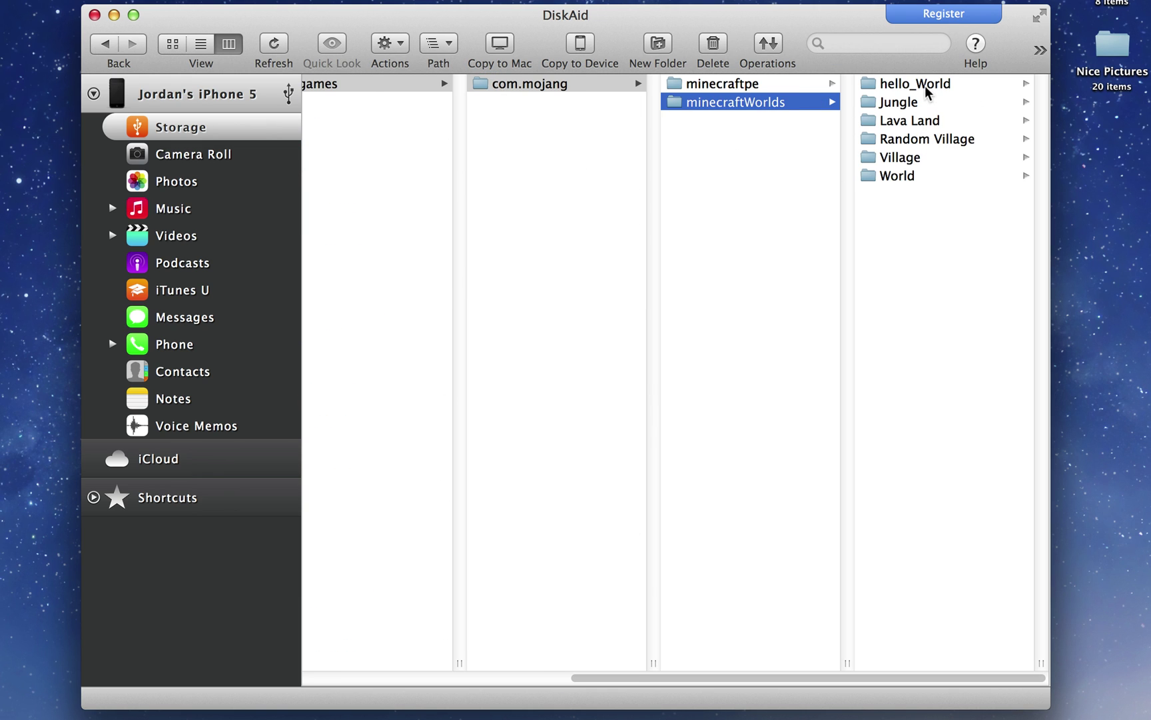
pyautogui.click(930, 85)
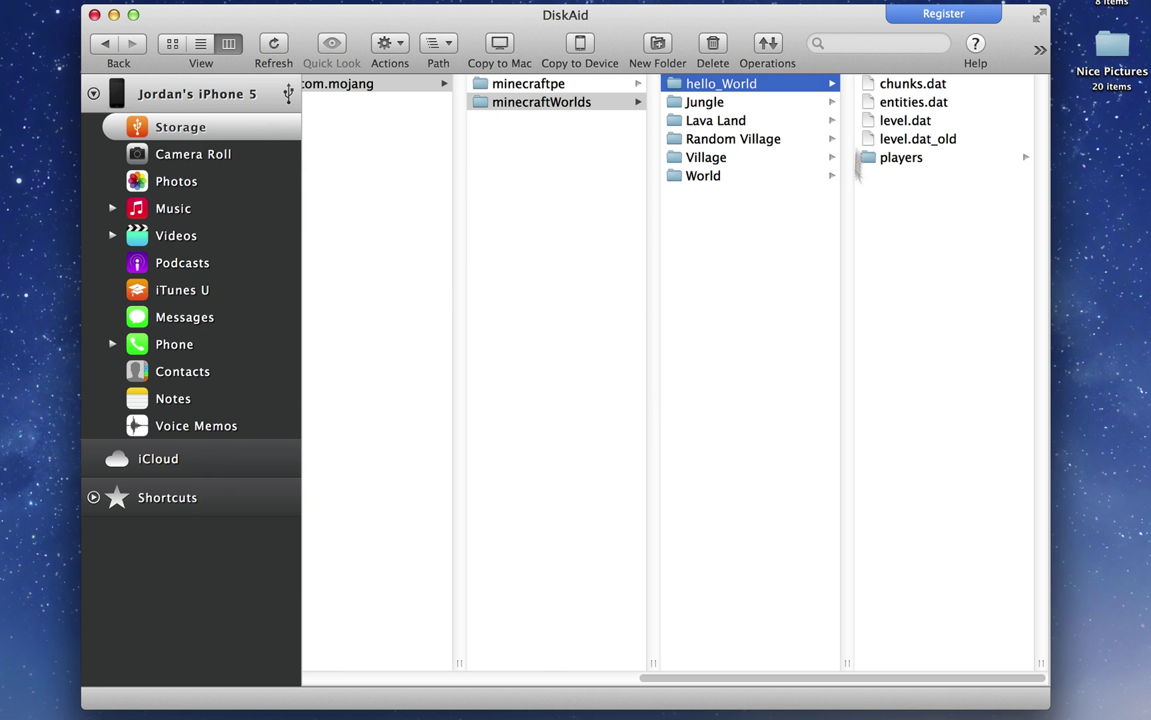
# Inspect the level.dat_old, chunks.dat and entities.dat world files, then scroll back to games.
pyautogui.click(906, 138)
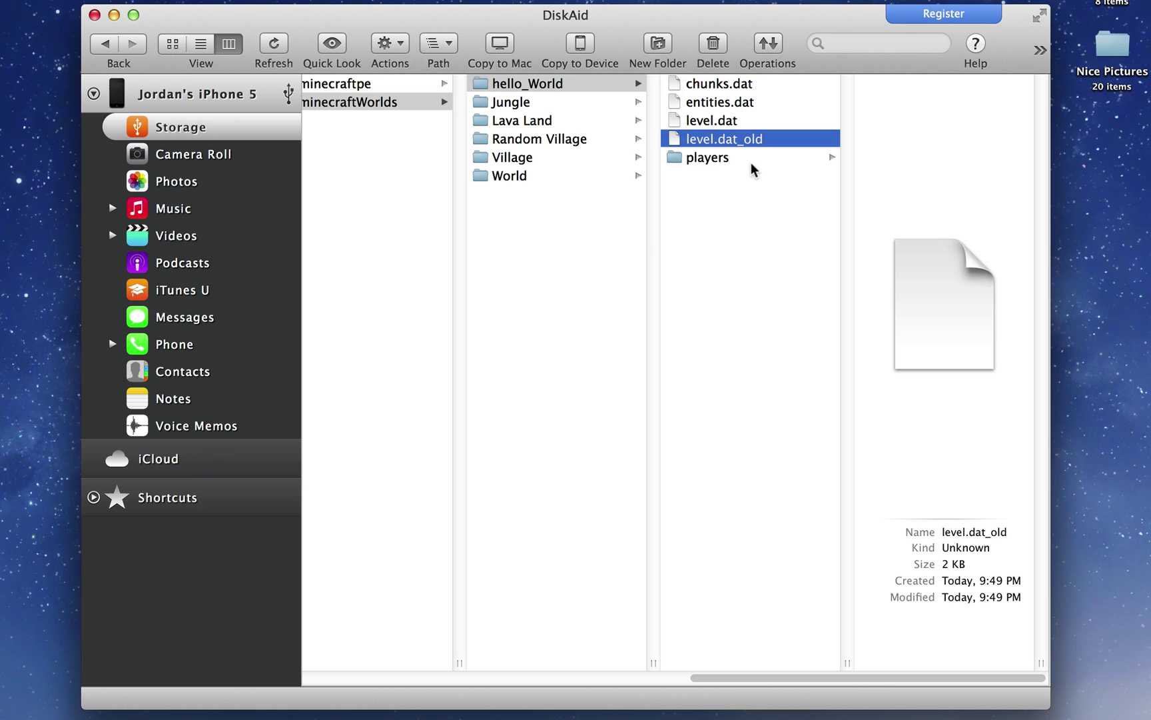
pyautogui.click(733, 87)
pyautogui.click(733, 103)
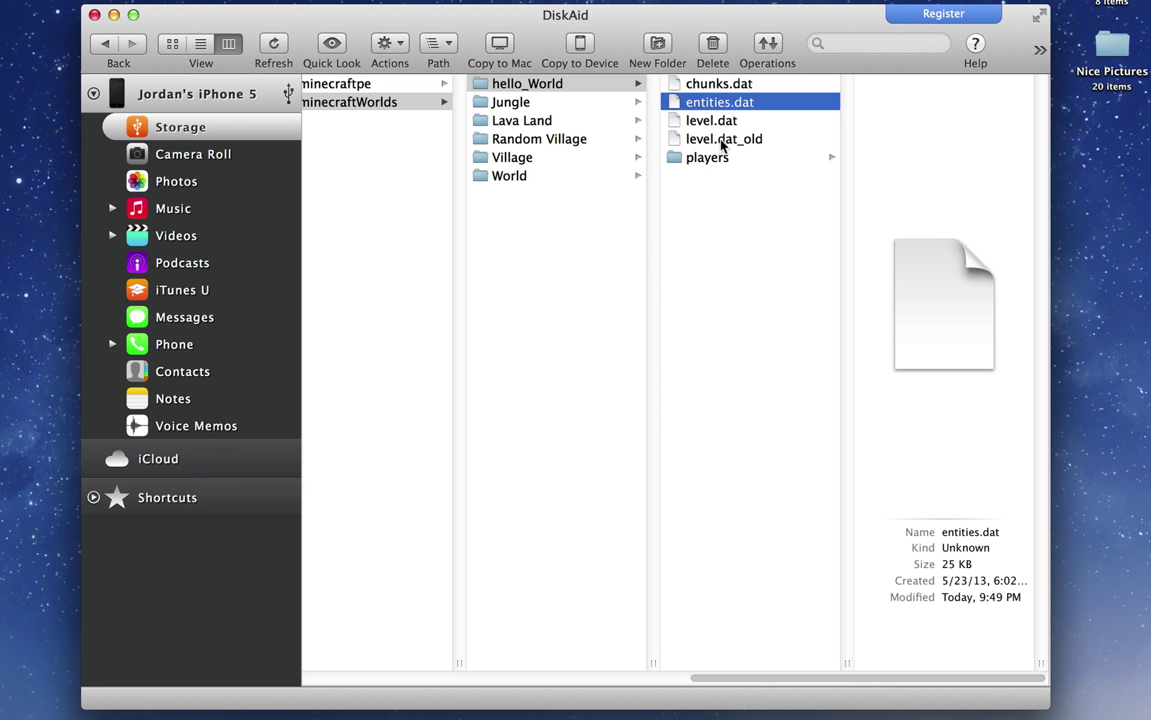
pyautogui.click(721, 140)
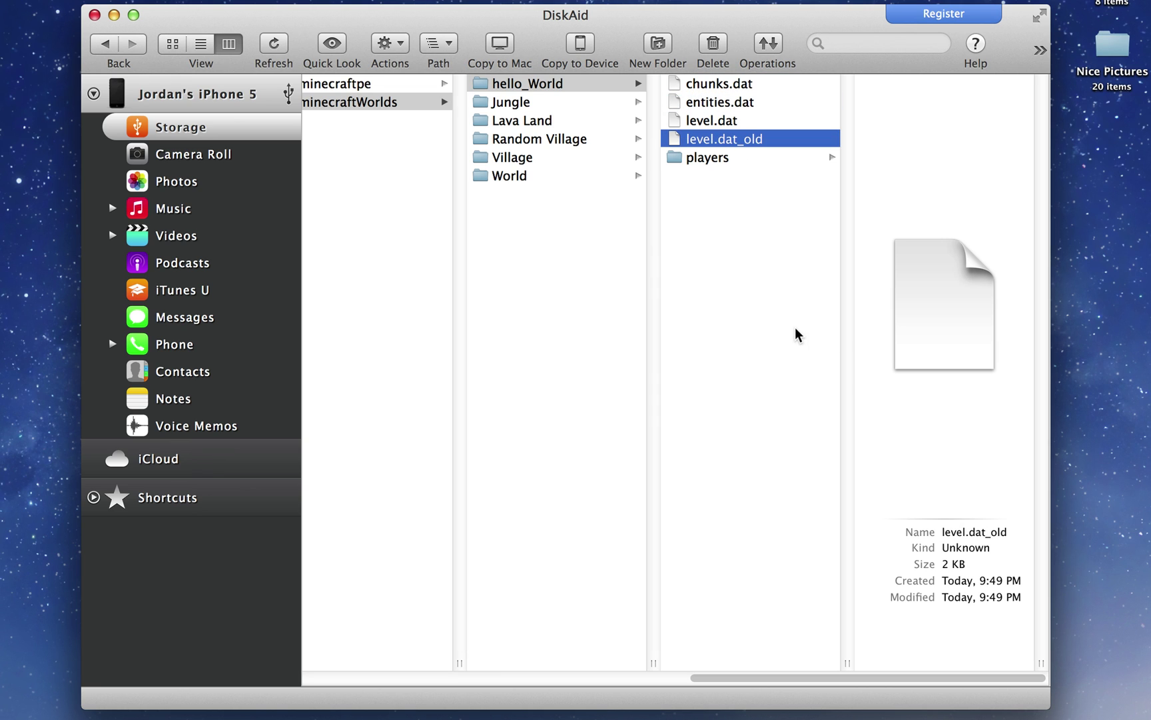
pyautogui.moveTo(772, 679); pyautogui.dragTo(459, 684)
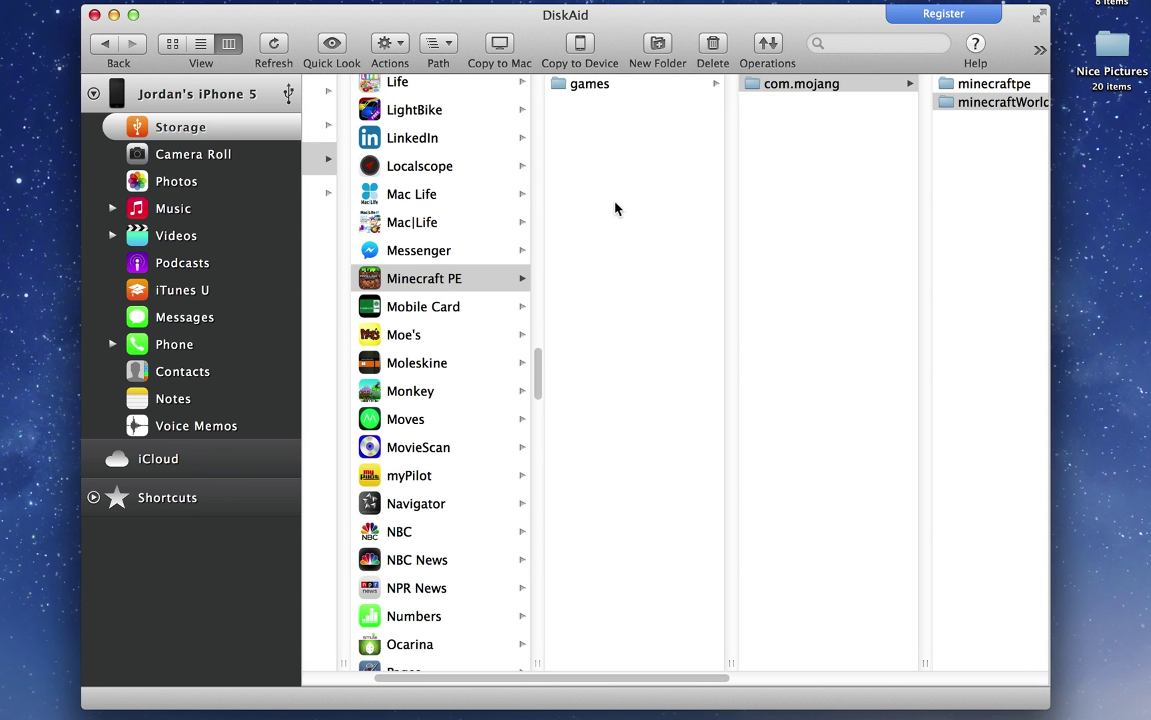
# Copy the games folder to 2TB My Passport > iPhone Back-Up > Minecraft PE.
pyautogui.click(603, 84)
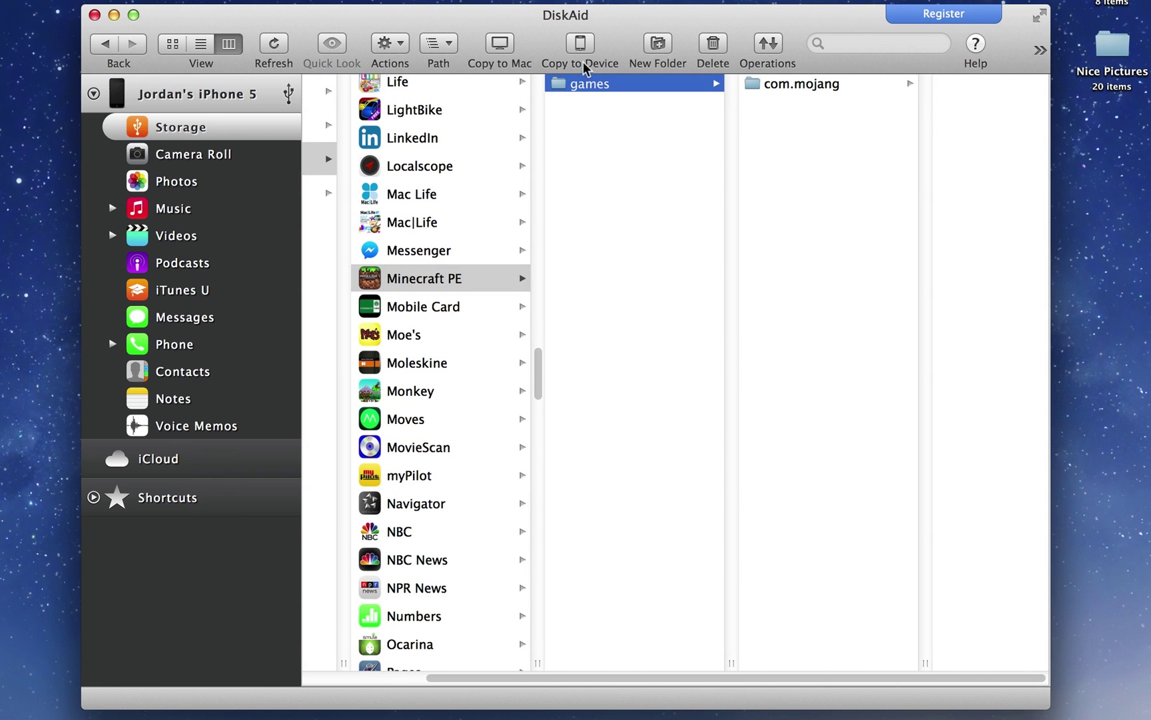
pyautogui.click(501, 48)
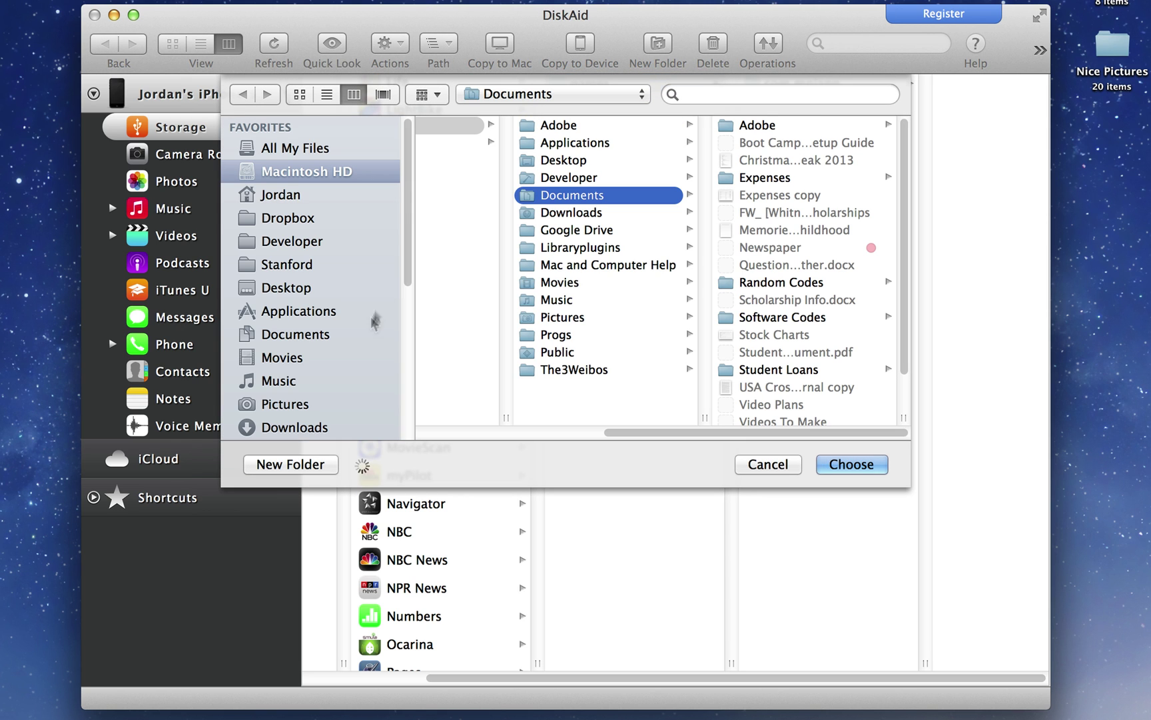
pyautogui.scroll(-8, 409, 206)
pyautogui.click(377, 307)
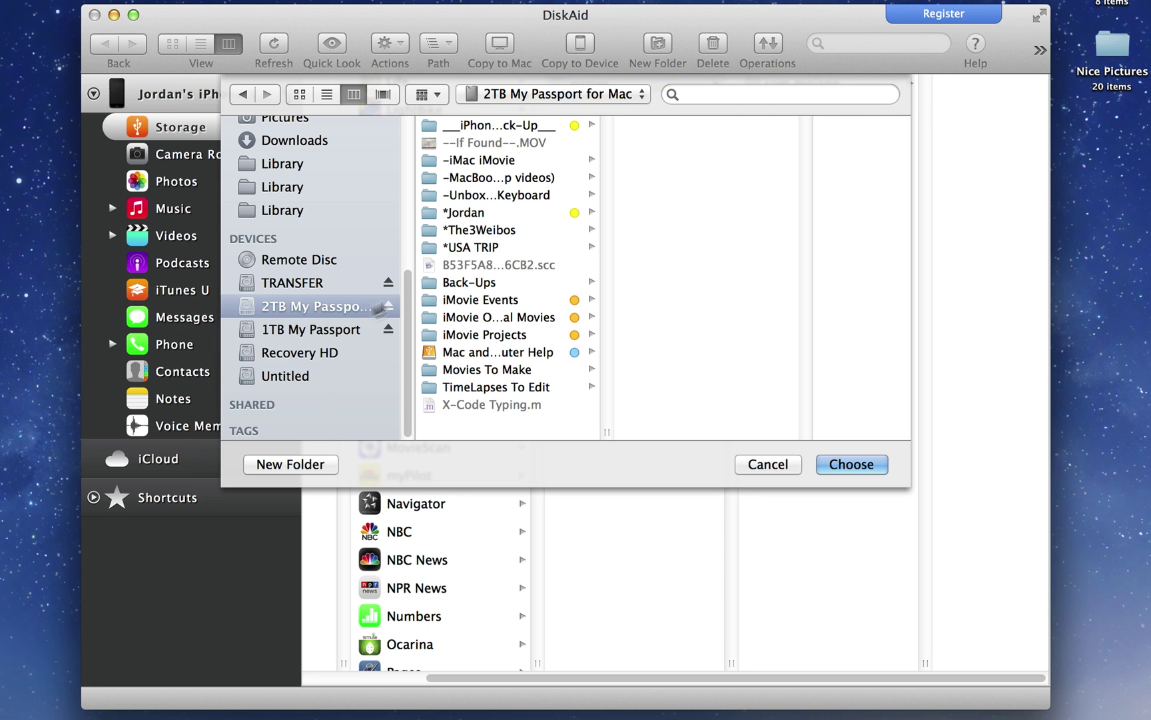
pyautogui.click(494, 128)
pyautogui.click(691, 127)
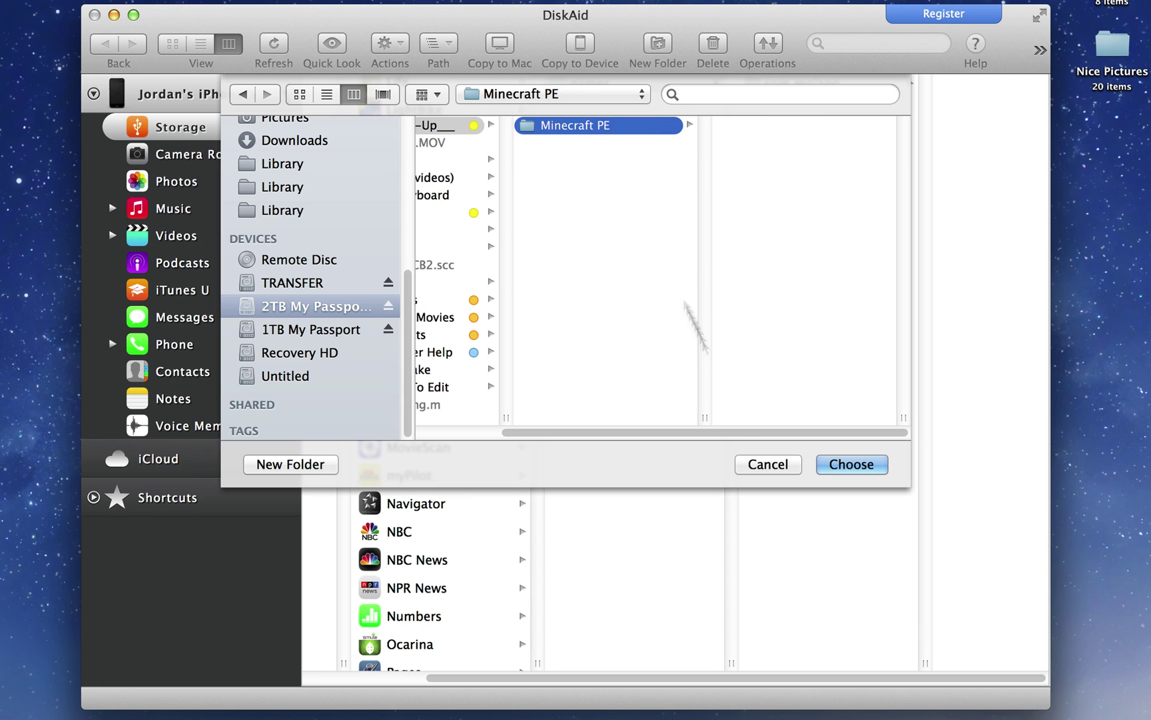
pyautogui.click(867, 462)
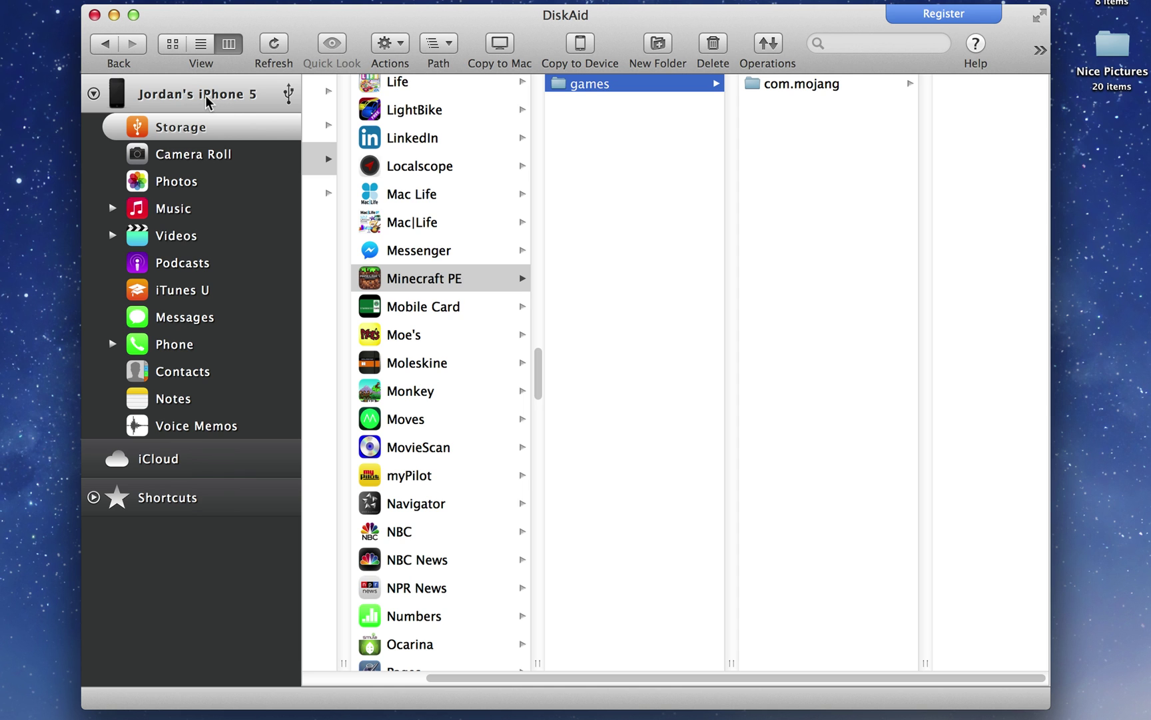
# Go back through the iPhone's Storage > Apps list and reopen Minecraft PE.
pyautogui.click(95, 100)
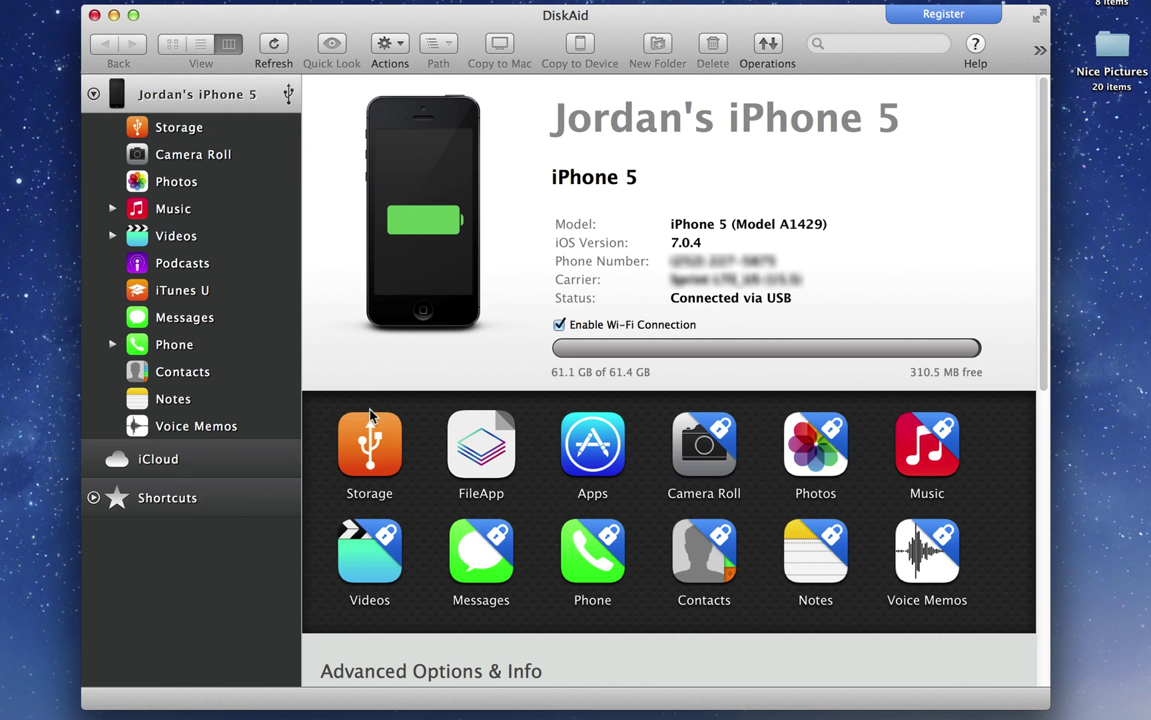
pyautogui.click(190, 133)
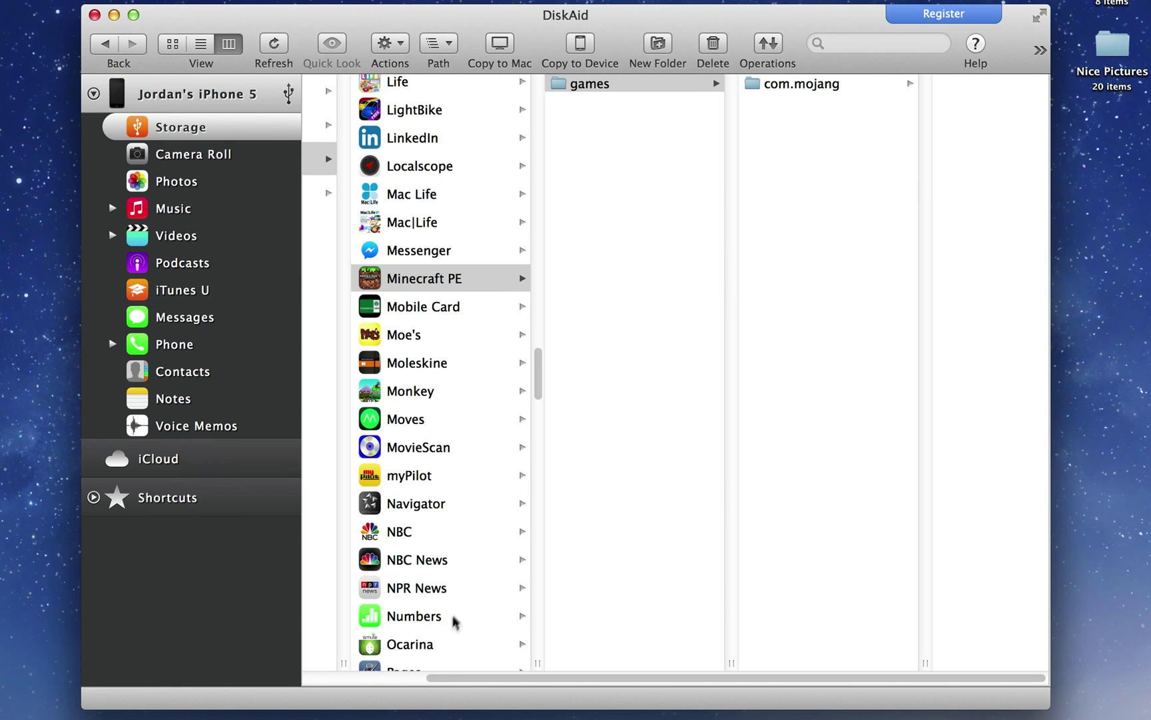
pyautogui.moveTo(460, 678); pyautogui.dragTo(337, 679)
pyautogui.click(398, 165)
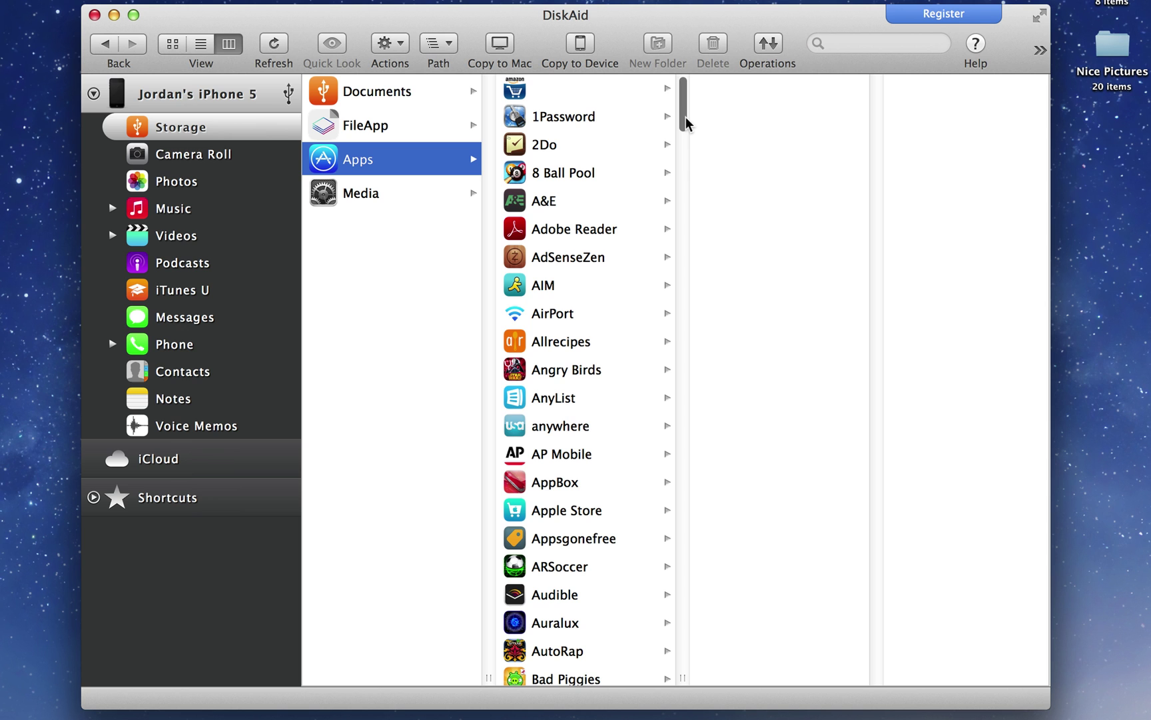
pyautogui.moveTo(686, 123); pyautogui.dragTo(701, 405)
pyautogui.click(639, 240)
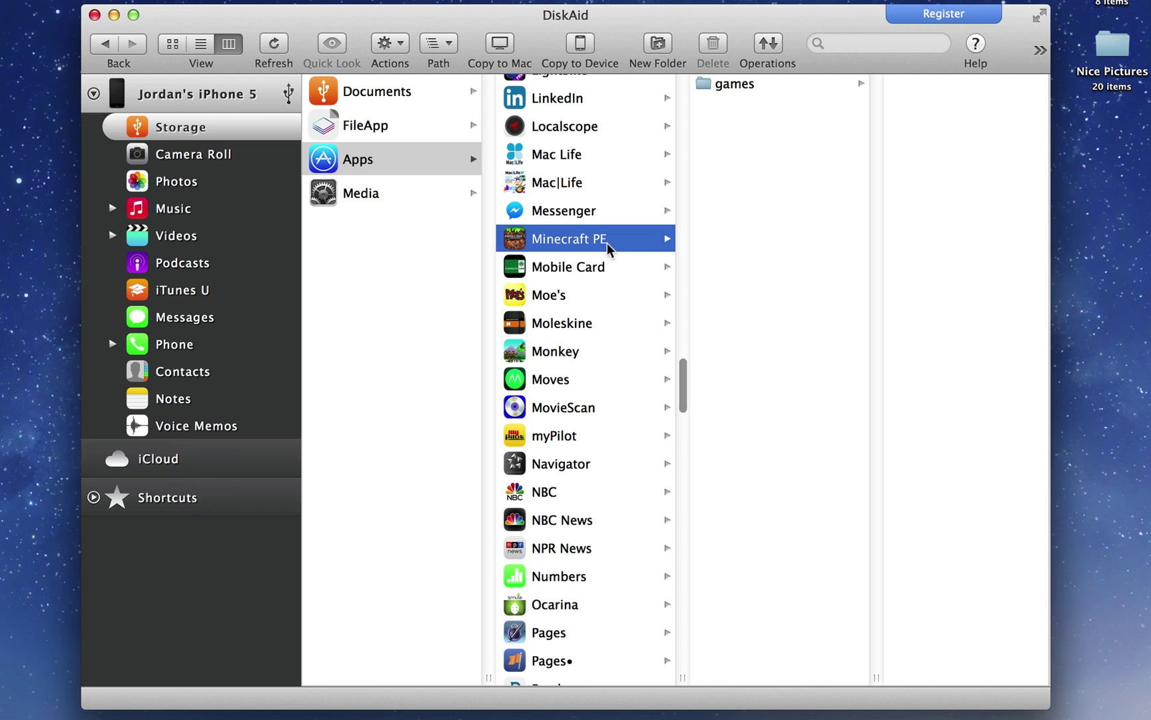
# Copy 2TB My Passport > iPhone Back-Up > Minecraft PE > games onto the iPhone, answering the replace prompt.
pyautogui.click(580, 46)
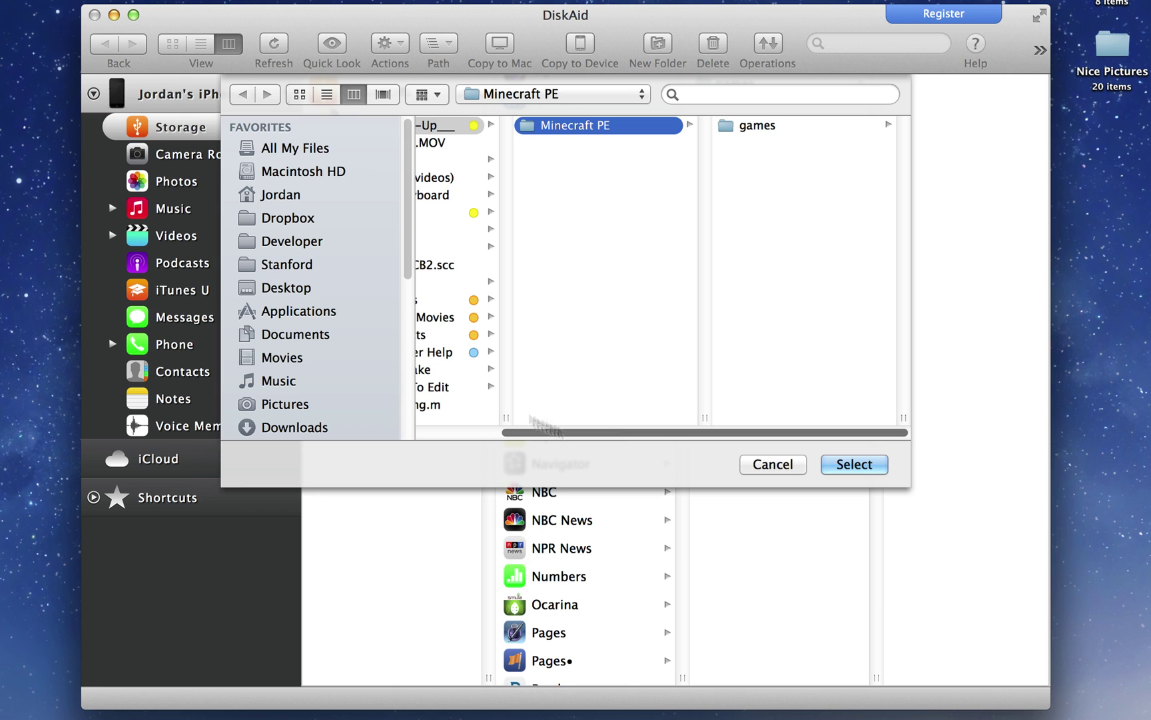
pyautogui.scroll(-10, 313, 279)
pyautogui.click(313, 285)
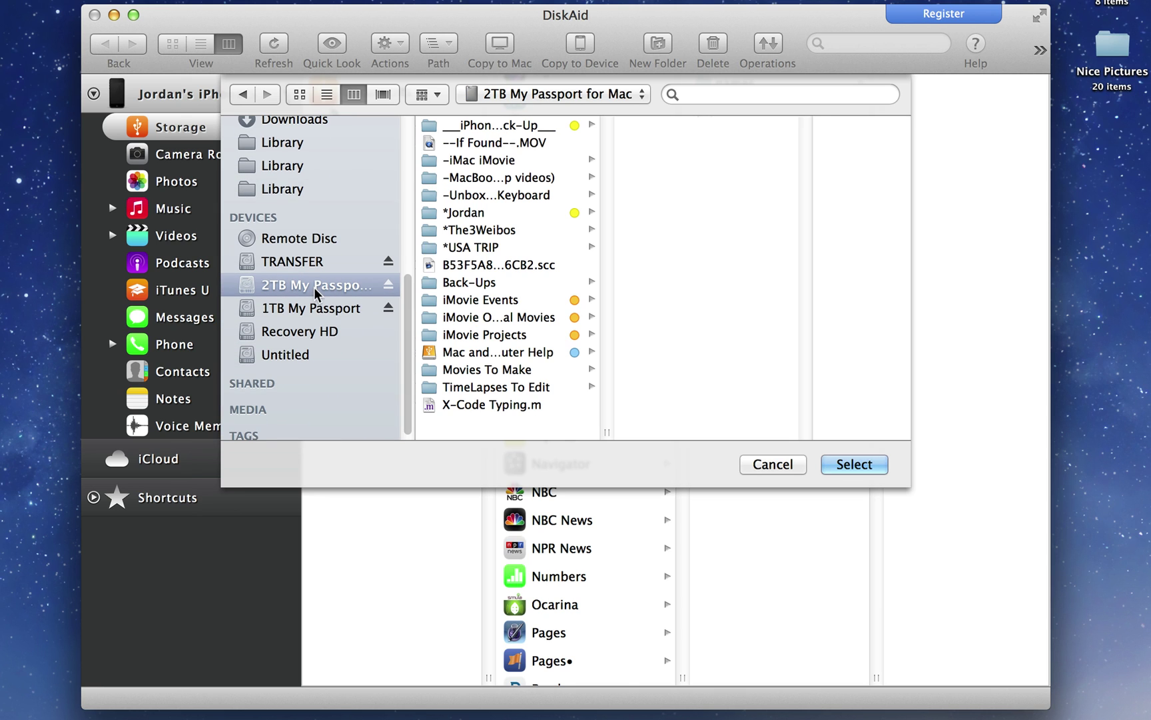
pyautogui.click(510, 125)
pyautogui.click(619, 133)
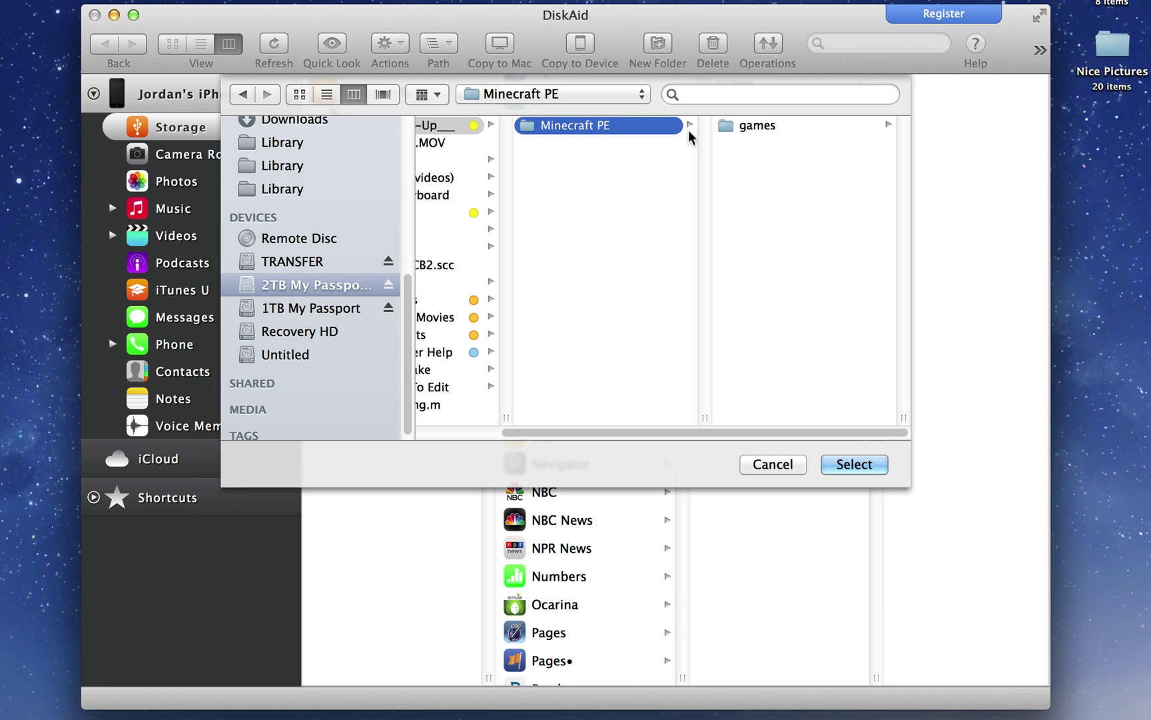
pyautogui.click(754, 128)
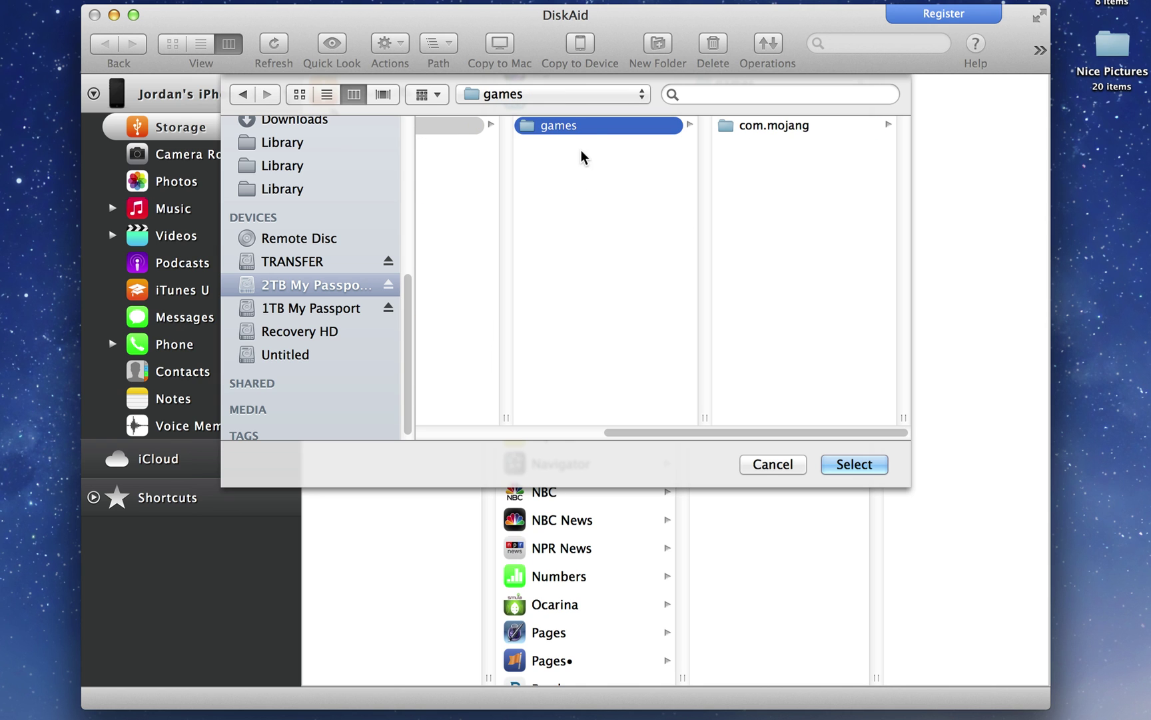
pyautogui.click(855, 465)
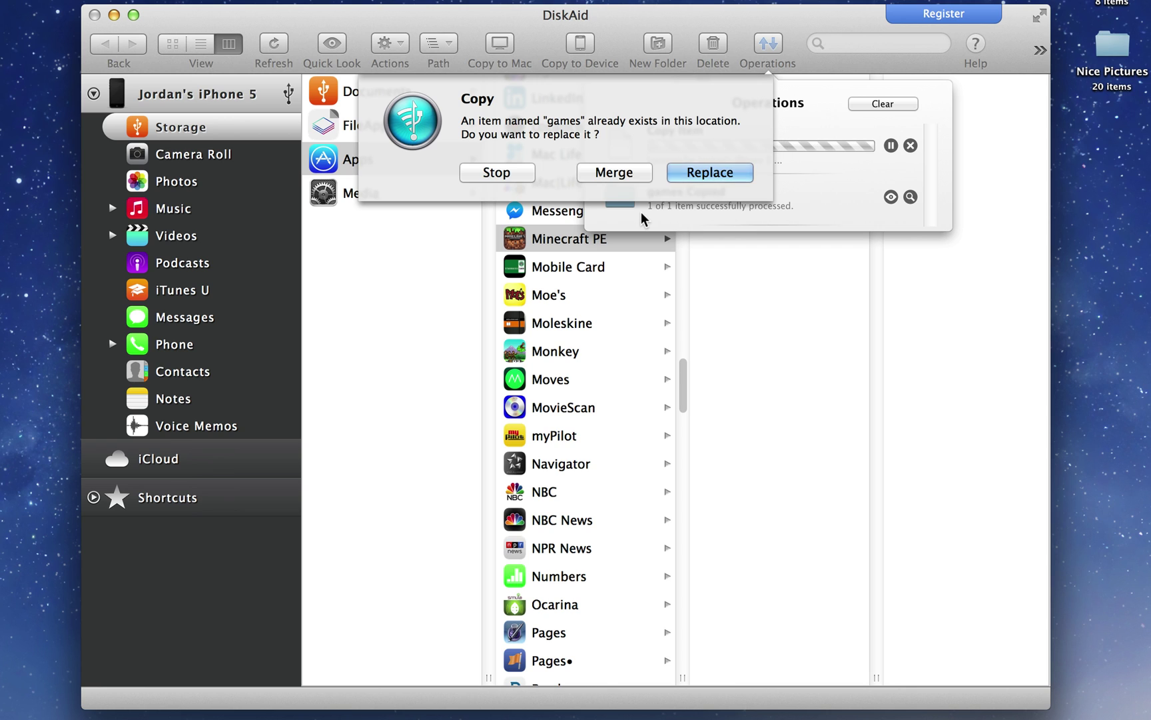
pyautogui.click(485, 173)
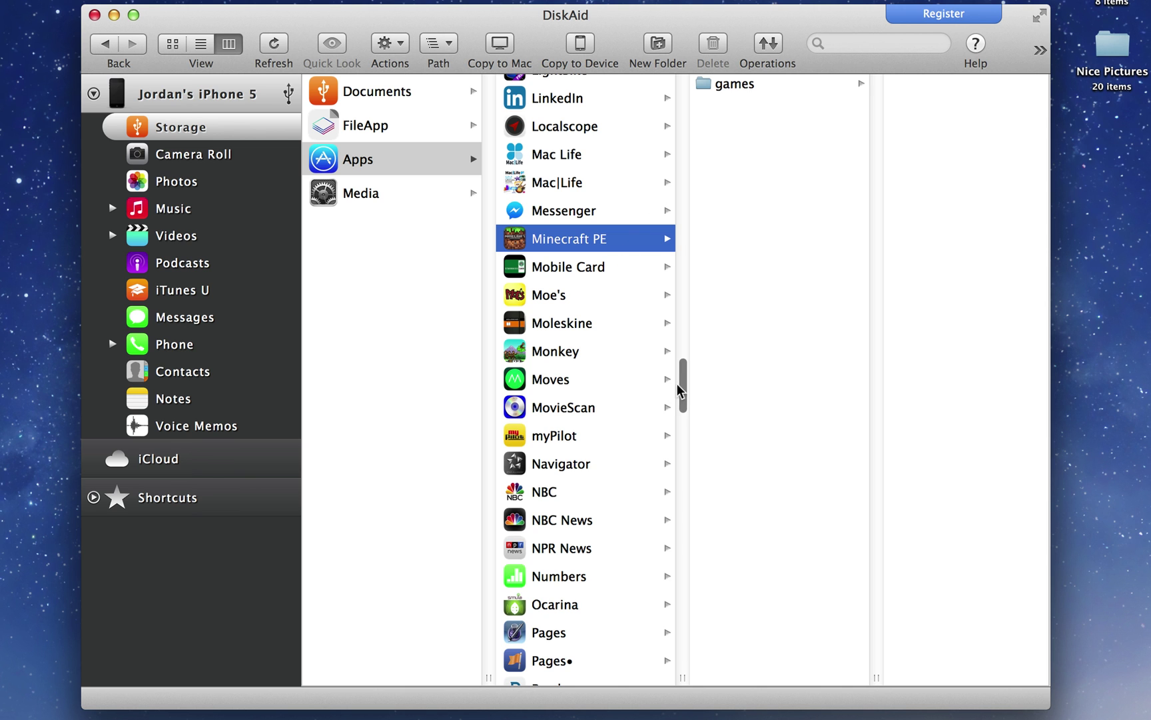
# Open the FIFA 14 app's files, then select all of them and clear the selection.
pyautogui.moveTo(680, 389); pyautogui.dragTo(683, 248)
pyautogui.click(565, 288)
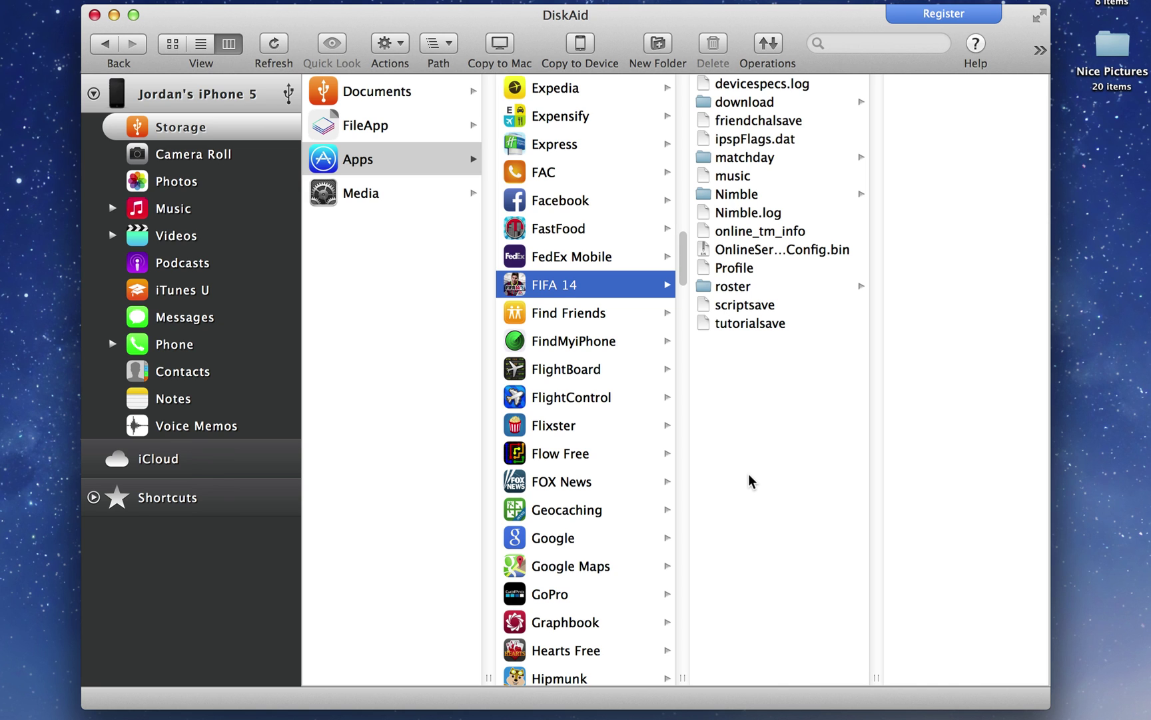
pyautogui.moveTo(765, 408); pyautogui.dragTo(768, 56)
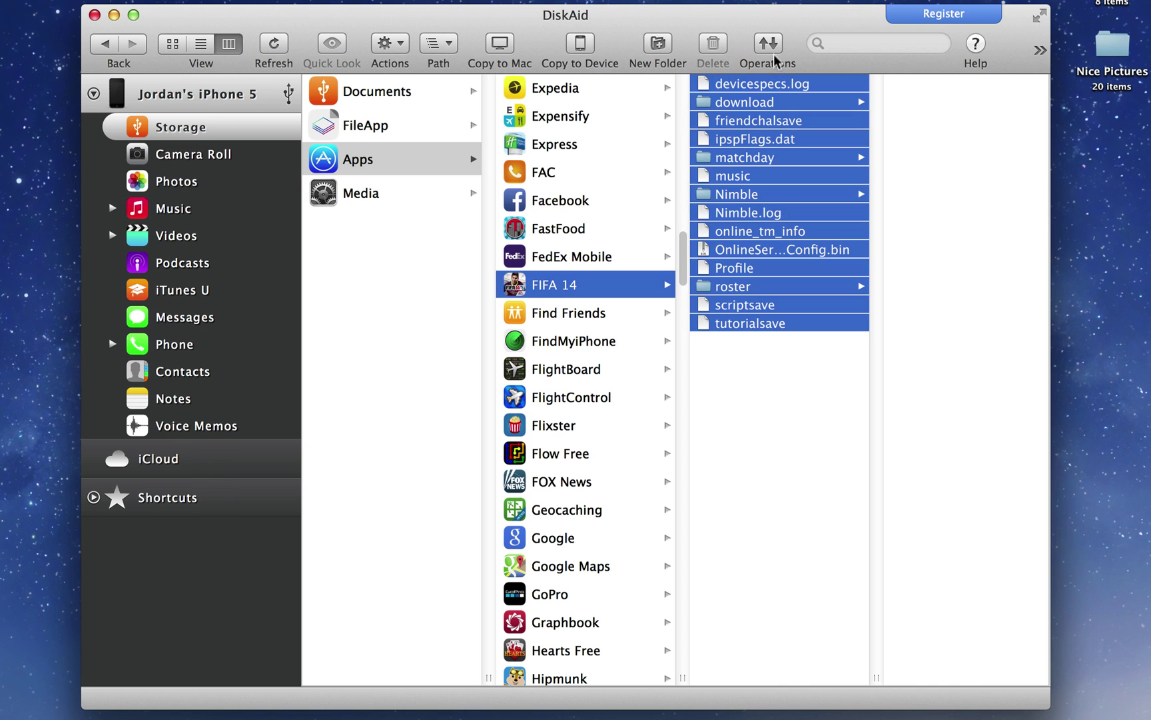
pyautogui.click(766, 415)
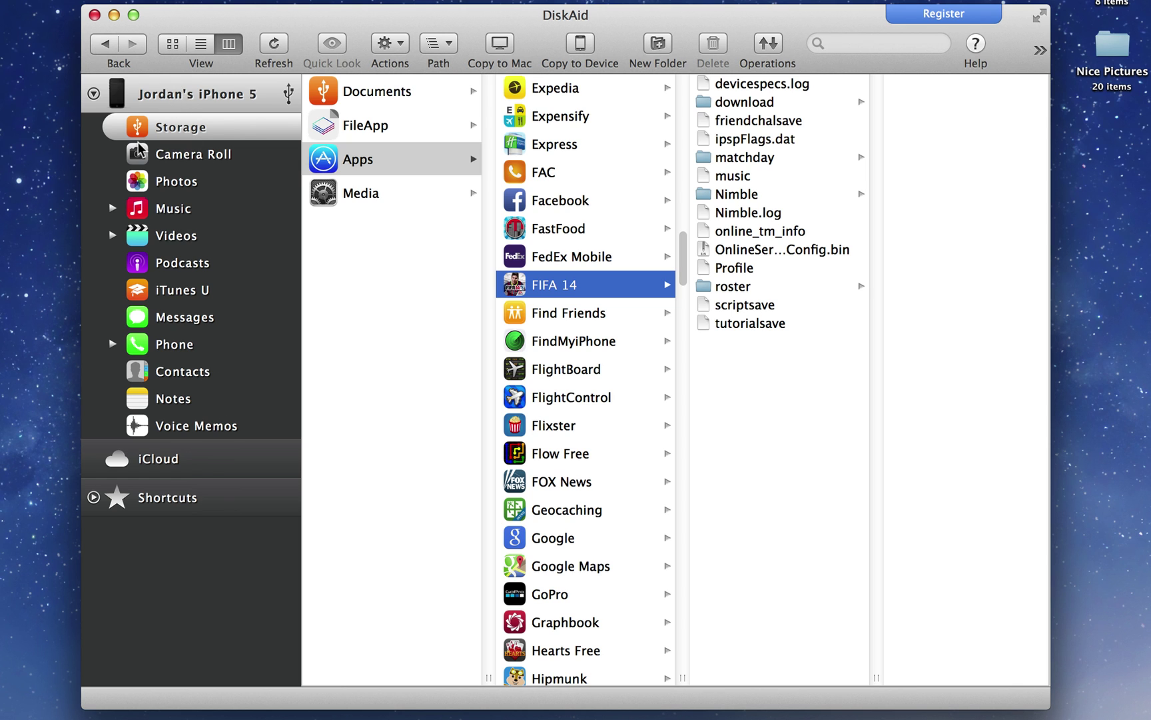
pyautogui.click(124, 89)
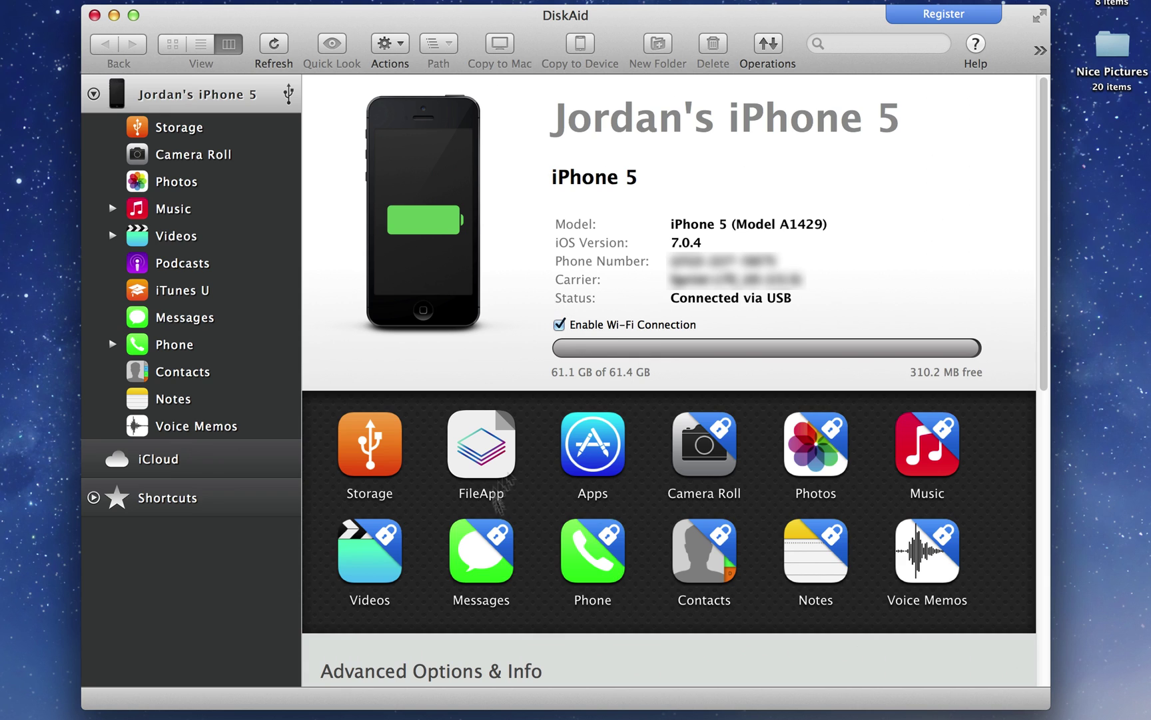